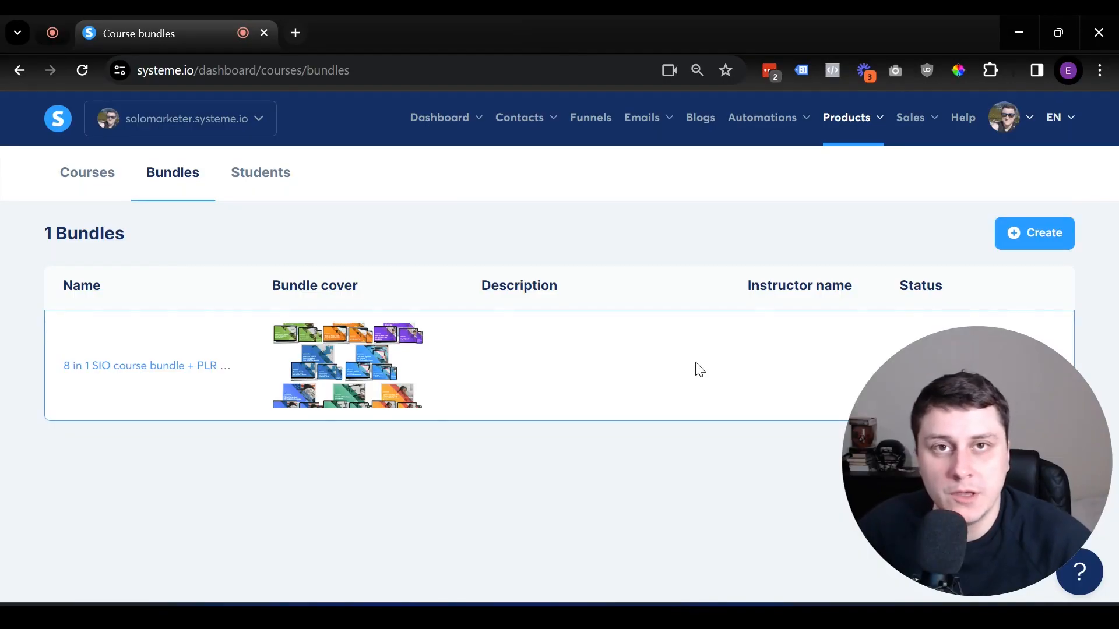
Open the courses list and look through the existing courses and their status.
{"action": "mouse_move", "coordinate": [848, 156]}
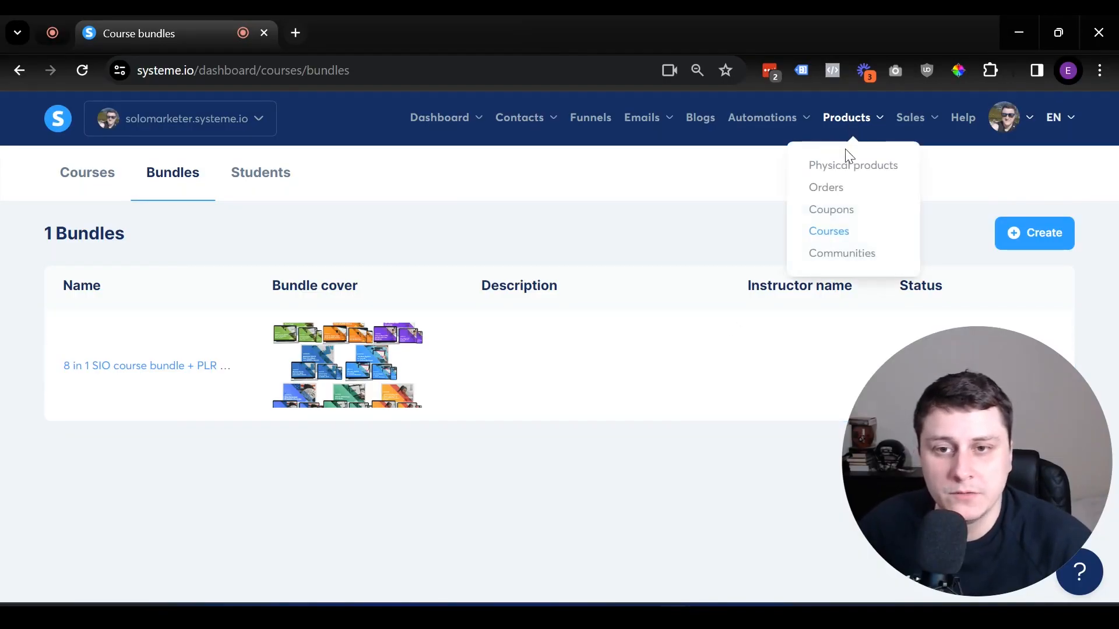
{"action": "left_click", "coordinate": [833, 233]}
{"action": "scroll", "coordinate": [502, 352], "scroll_direction": "down", "scroll_amount": 1}
{"action": "scroll", "coordinate": [501, 350], "scroll_direction": "down", "scroll_amount": 3}
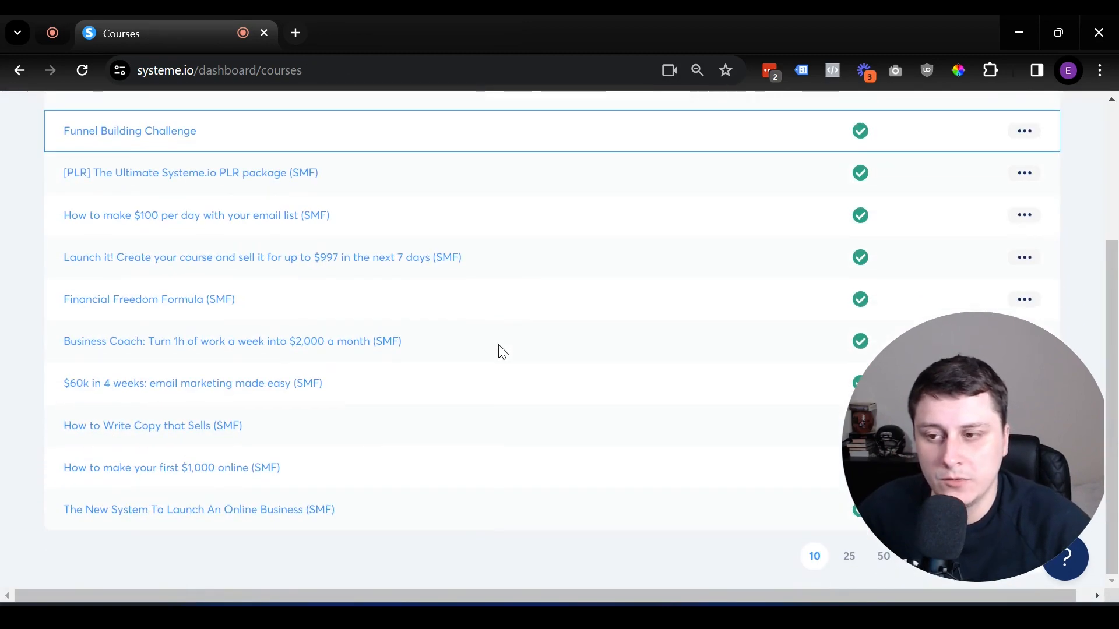
{"action": "scroll", "coordinate": [497, 350], "scroll_direction": "up", "scroll_amount": 4}
{"action": "scroll", "coordinate": [610, 379], "scroll_direction": "down", "scroll_amount": 1}
{"action": "scroll", "coordinate": [610, 379], "scroll_direction": "down", "scroll_amount": 3}
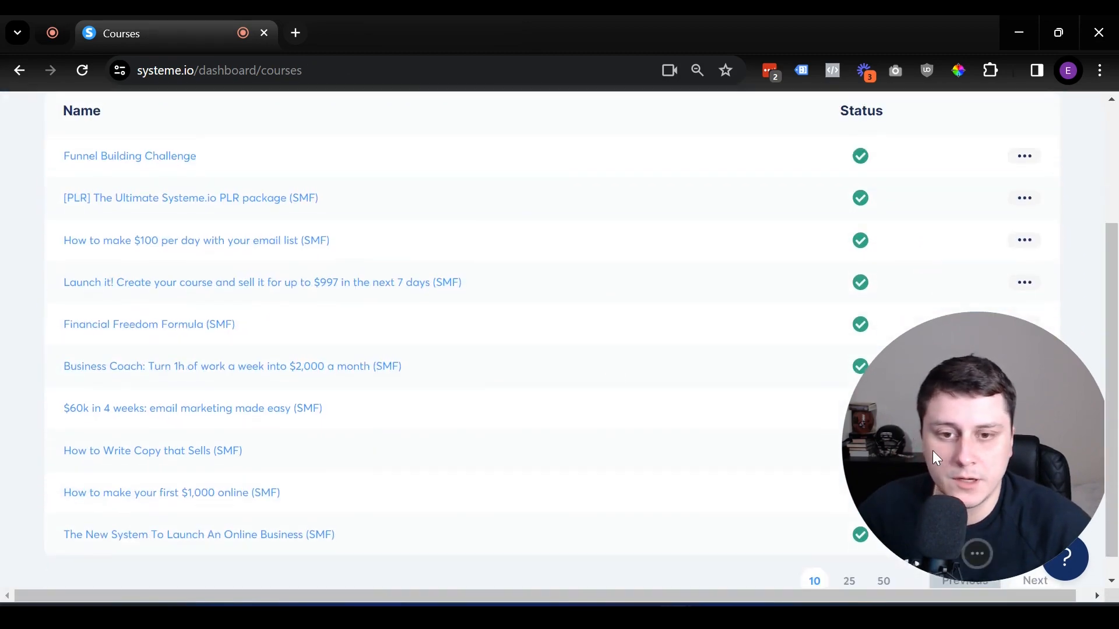
{"action": "left_click", "coordinate": [969, 553]}
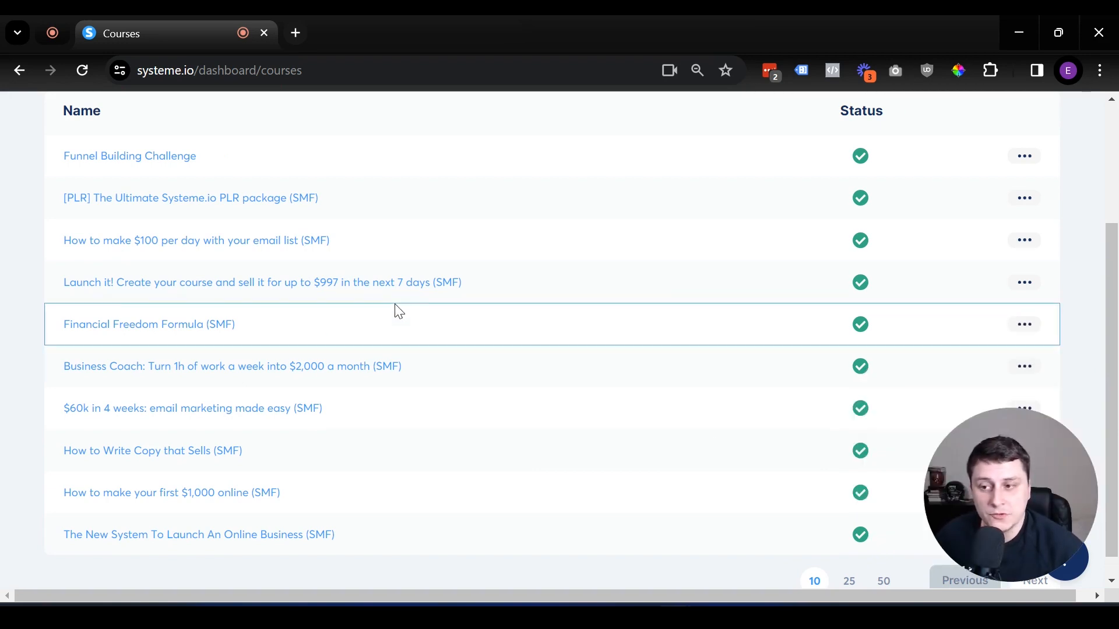
{"action": "scroll", "coordinate": [398, 312], "scroll_direction": "up", "scroll_amount": 1}
{"action": "scroll", "coordinate": [398, 312], "scroll_direction": "up", "scroll_amount": 3}
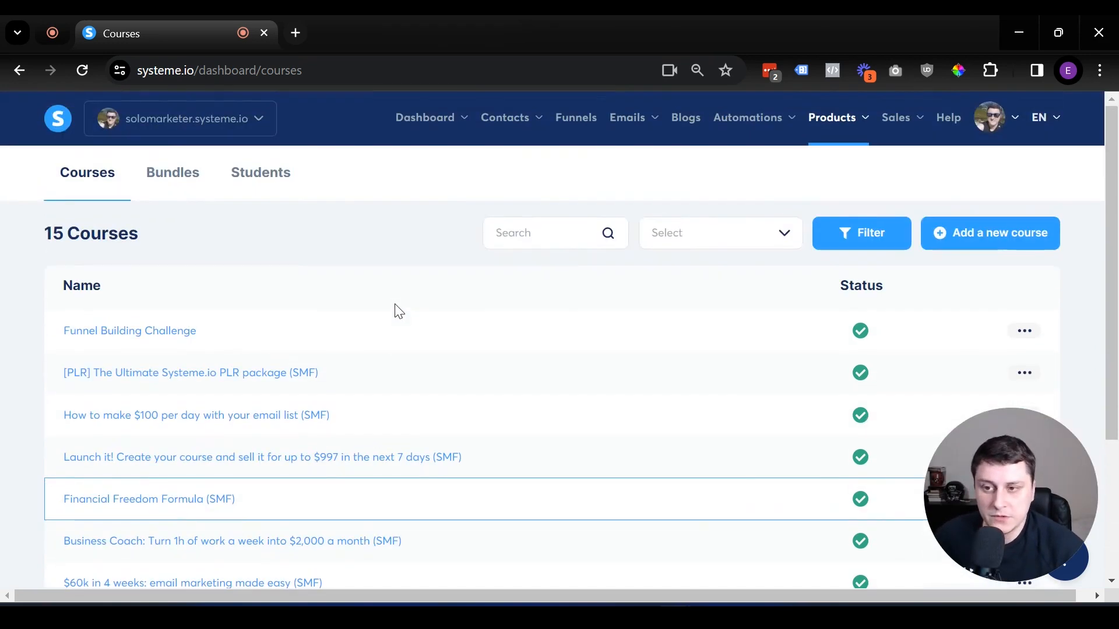
Start a new course bundle named "Marketing Super bundle".
{"action": "mouse_move", "coordinate": [866, 117]}
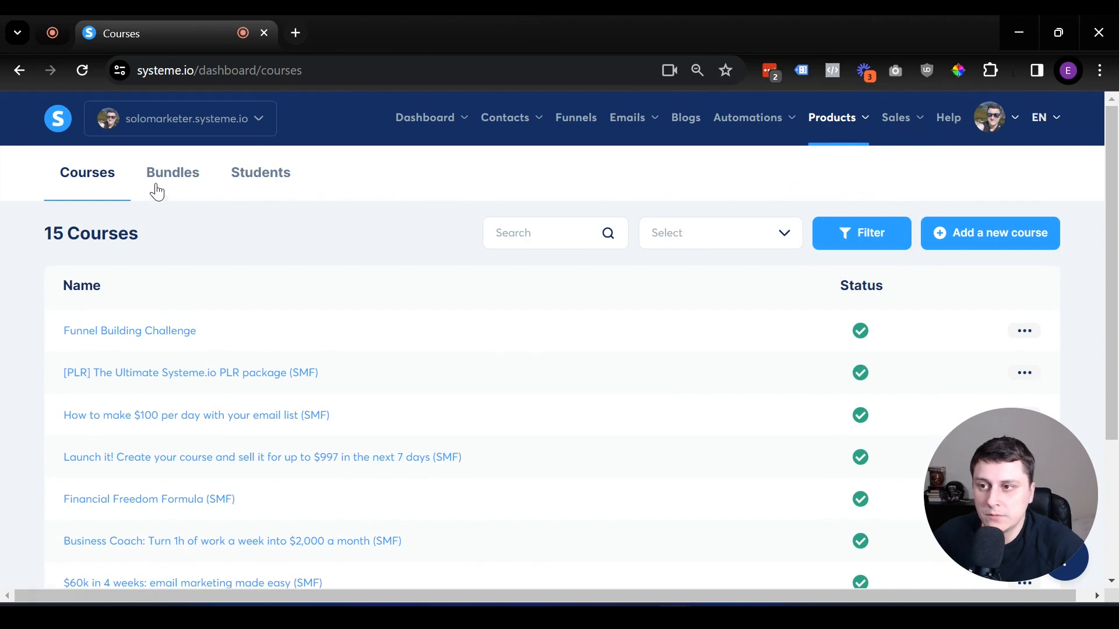
{"action": "left_click", "coordinate": [173, 175]}
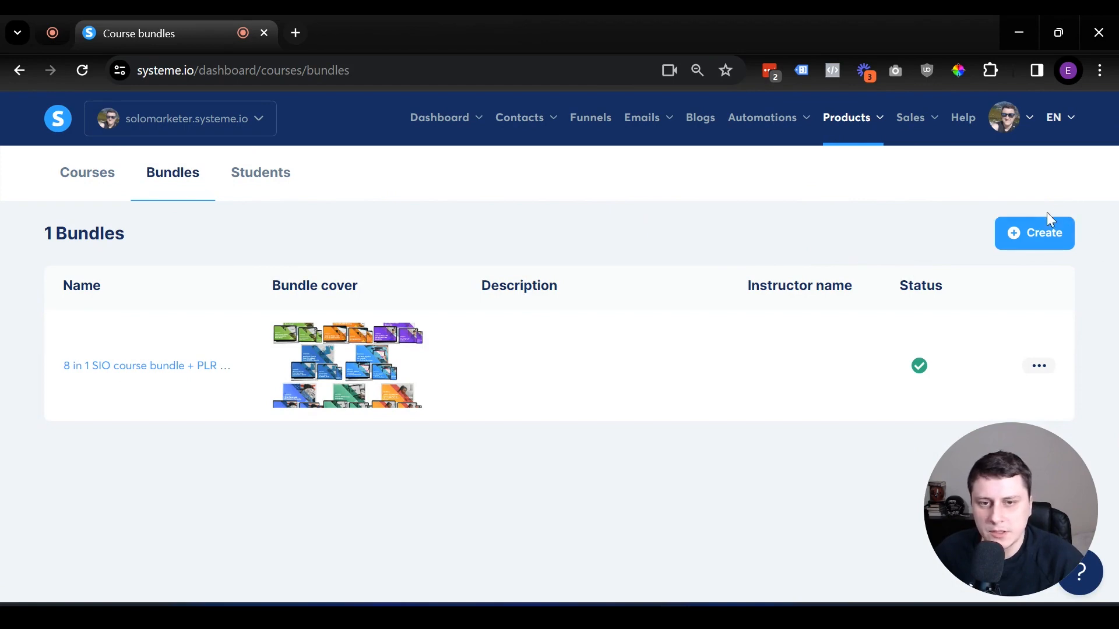
{"action": "left_click", "coordinate": [1030, 229]}
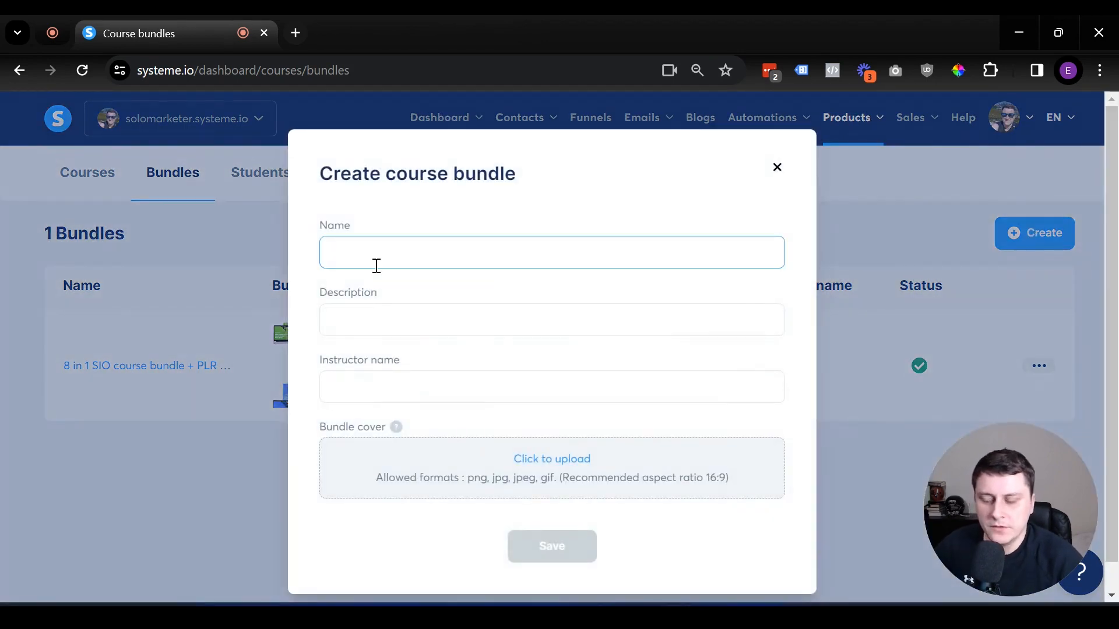
{"action": "type", "text": "Marketing Super bundle"}
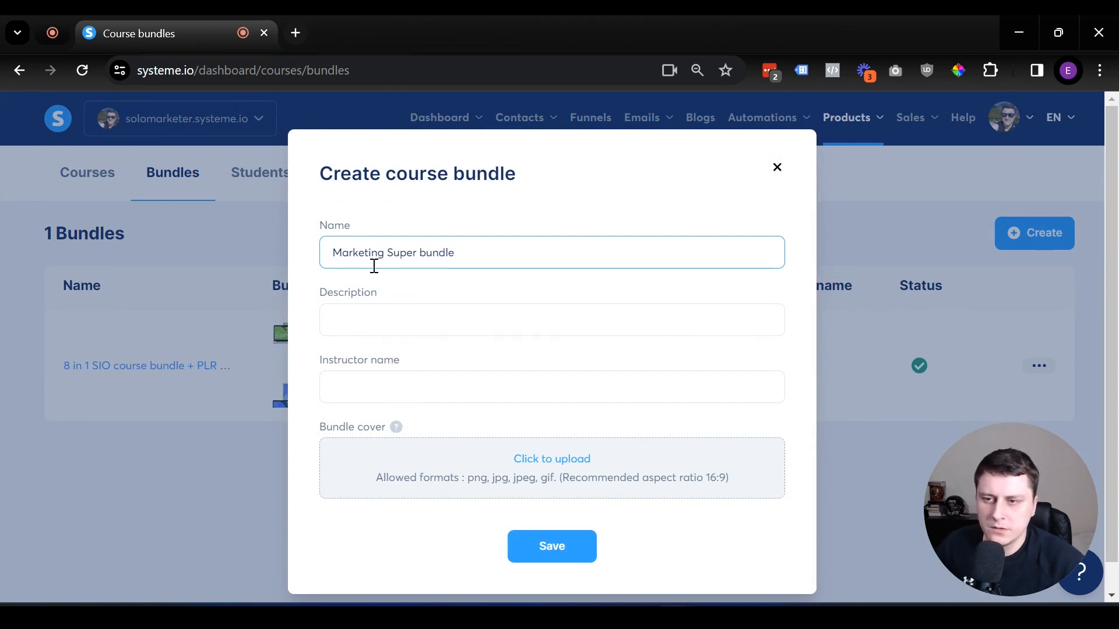
Set the bundle's description to "Desctiption here", enter the instructor's name, and save the new bundle without a cover.
{"action": "left_click", "coordinate": [395, 343]}
{"action": "left_click", "coordinate": [385, 316]}
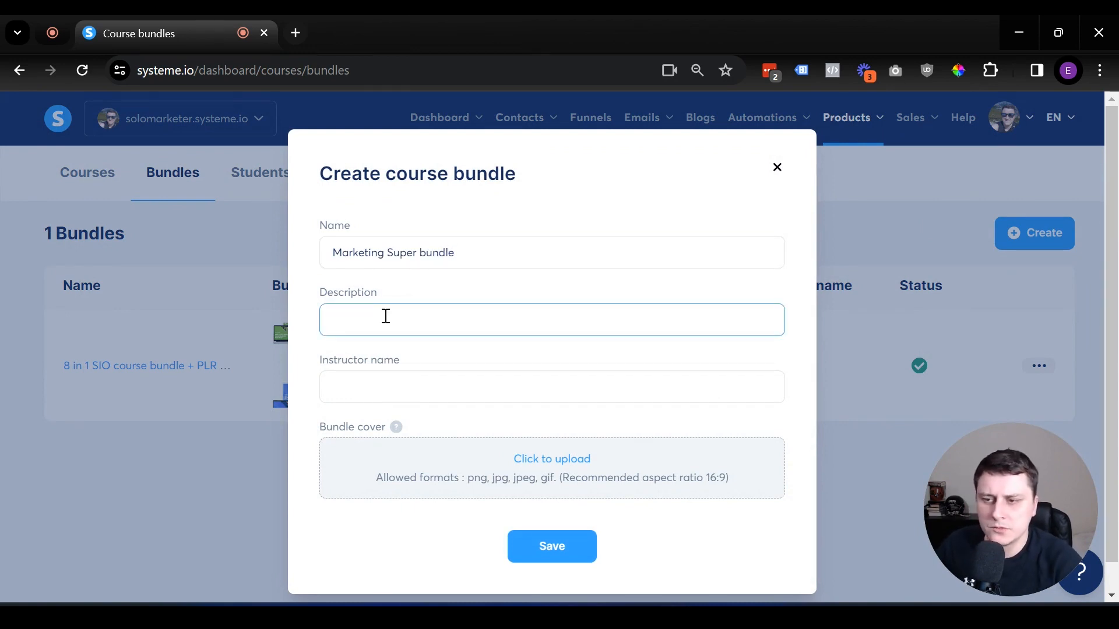
{"action": "type", "text": "Desc"}
{"action": "key", "text": "ctrl+a"}
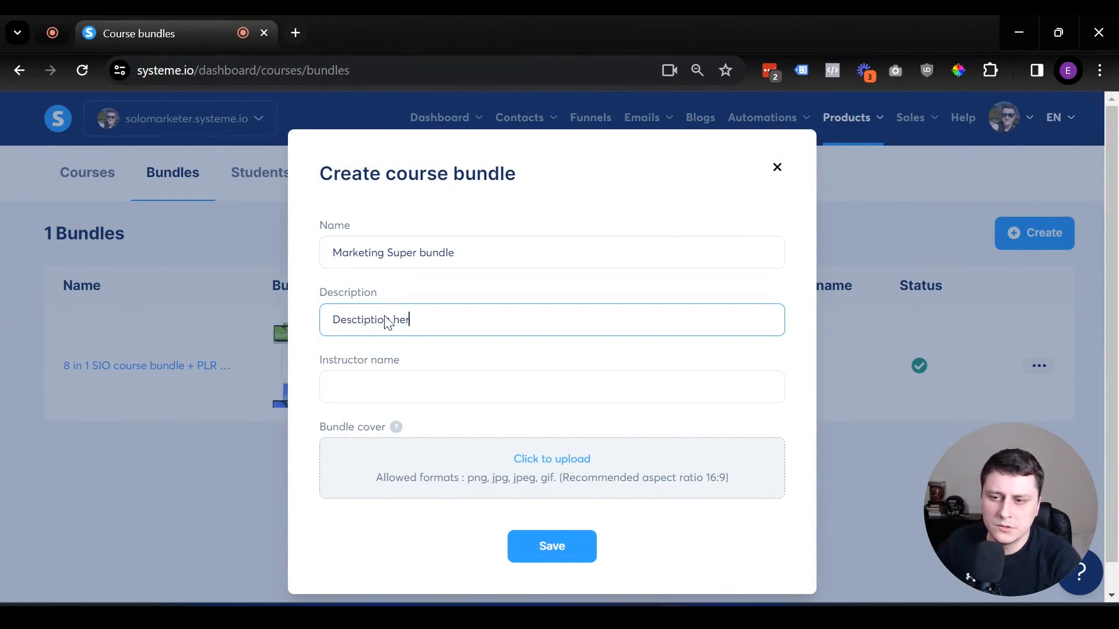
{"action": "left_click", "coordinate": [397, 387]}
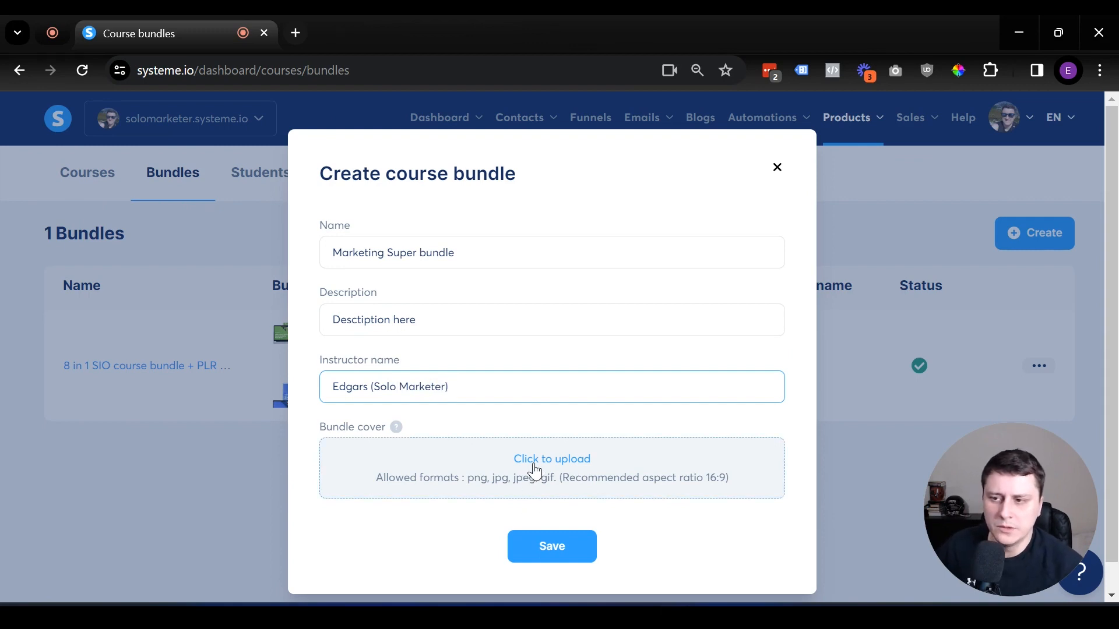
{"action": "scroll", "coordinate": [237, 331], "scroll_direction": "down", "scroll_amount": 2}
{"action": "scroll", "coordinate": [236, 334], "scroll_direction": "up", "scroll_amount": 2}
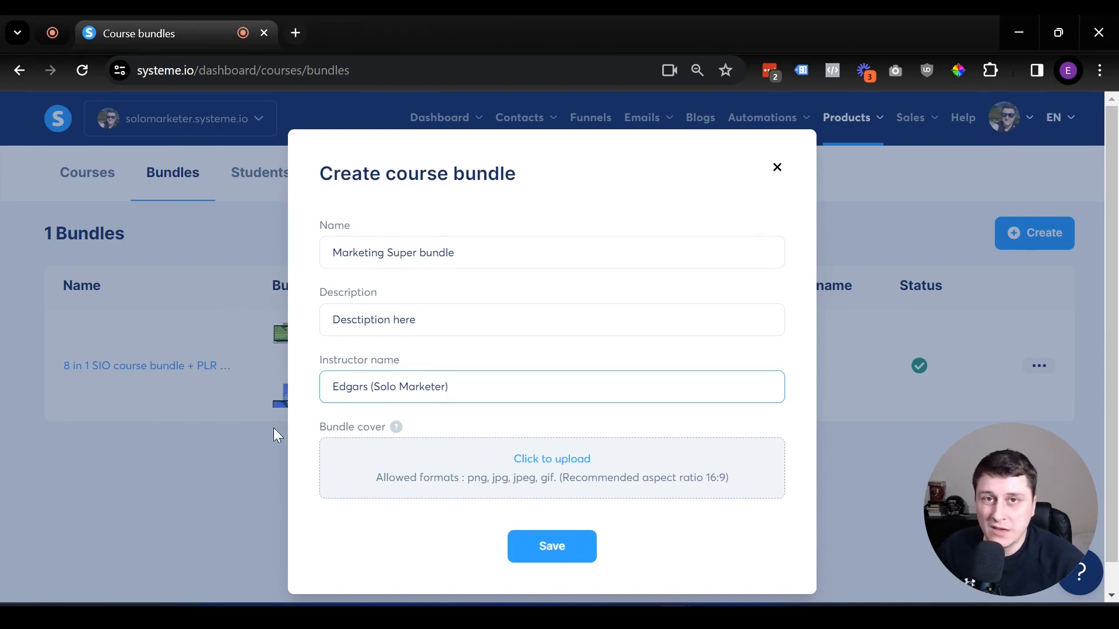
{"action": "left_click", "coordinate": [561, 548]}
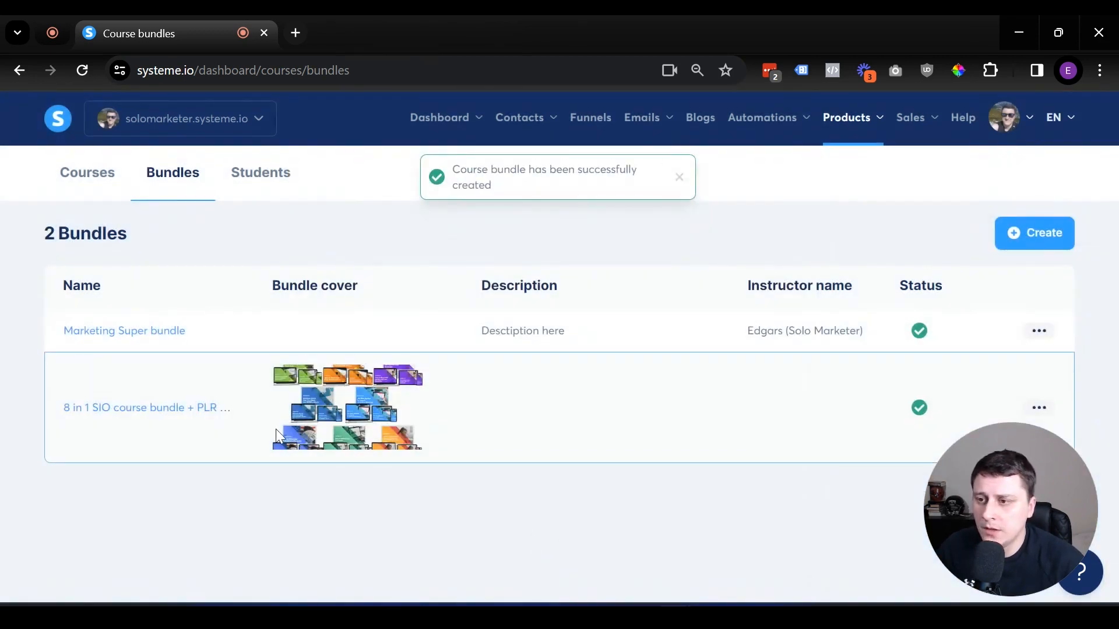
Open the Marketing Super bundle and add the course "How to make $100 per day with your email list (SMF)".
{"action": "left_click", "coordinate": [182, 332]}
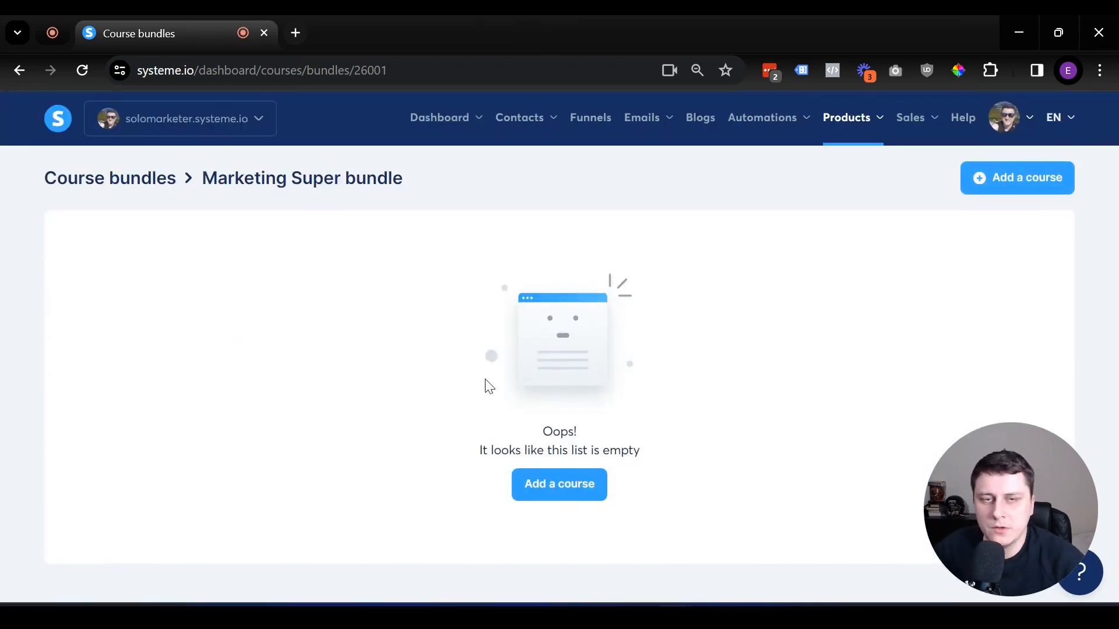
{"action": "left_click", "coordinate": [520, 483]}
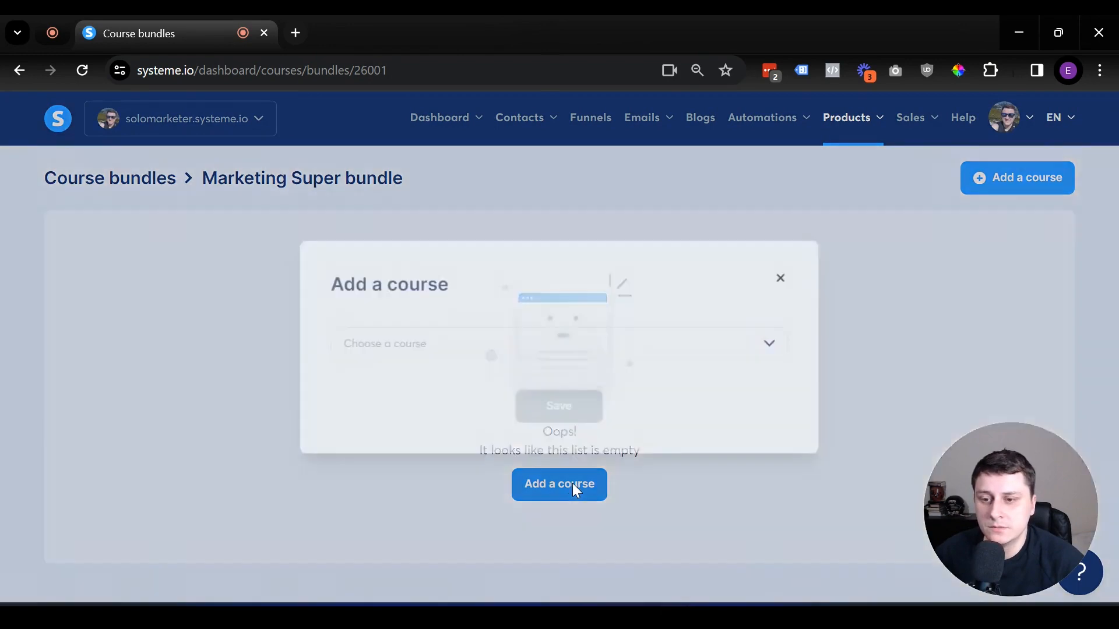
{"action": "left_click", "coordinate": [526, 352]}
{"action": "scroll", "coordinate": [524, 458], "scroll_direction": "down", "scroll_amount": 3}
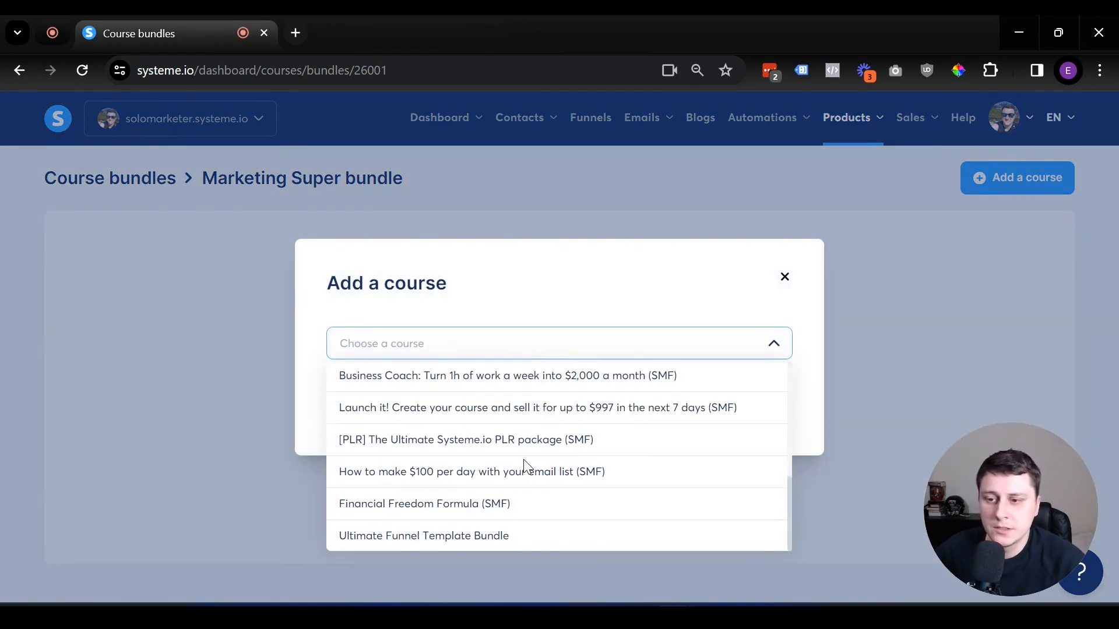
{"action": "scroll", "coordinate": [523, 459], "scroll_direction": "up", "scroll_amount": 3}
{"action": "scroll", "coordinate": [507, 458], "scroll_direction": "down", "scroll_amount": 3}
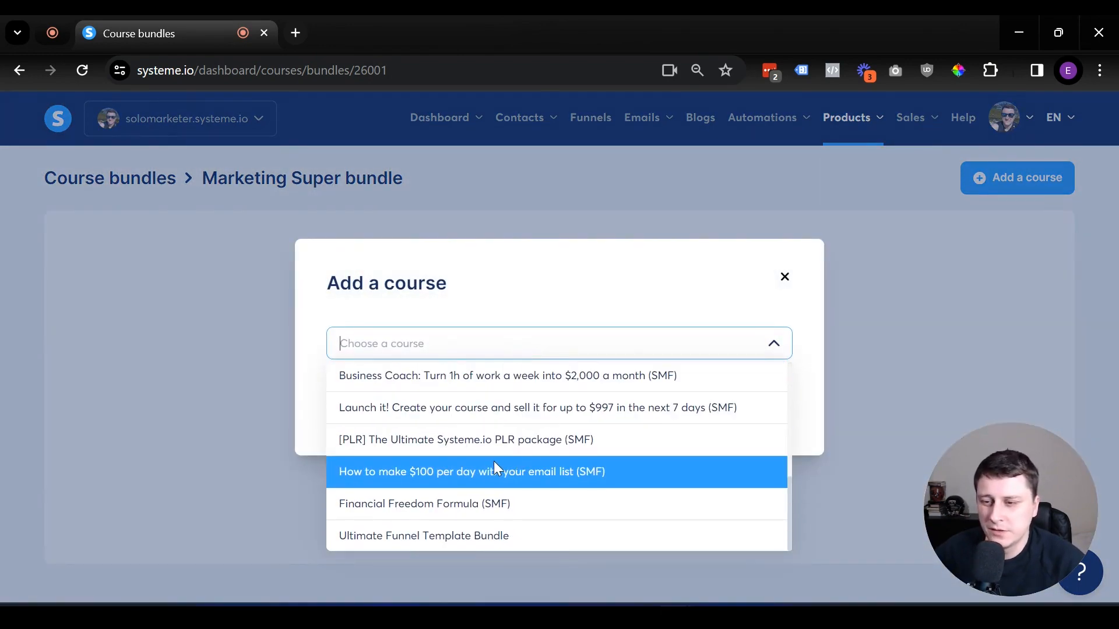
{"action": "left_click", "coordinate": [527, 469]}
{"action": "left_click", "coordinate": [562, 409]}
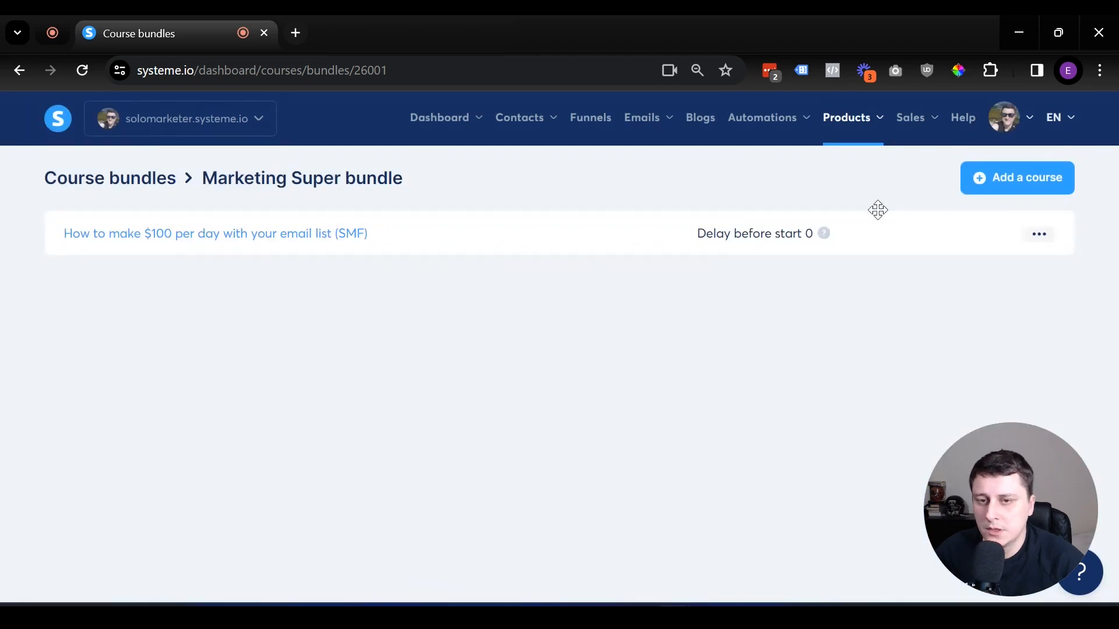
Add the course "Funnel Building Challenge" to the bundle.
{"action": "left_click", "coordinate": [1005, 180]}
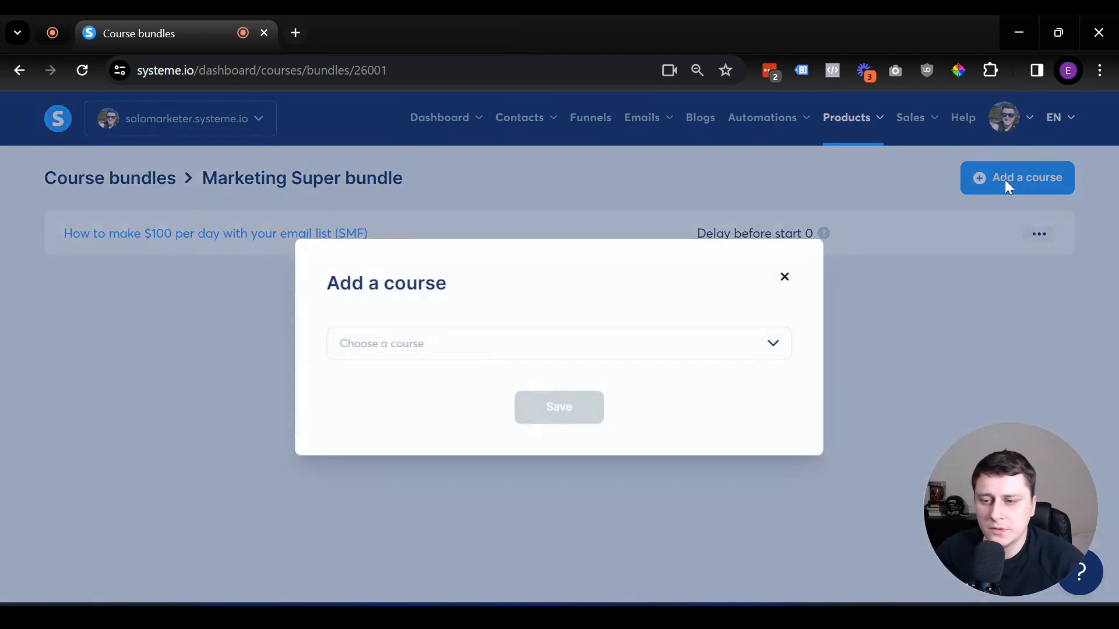
{"action": "left_click", "coordinate": [444, 351]}
{"action": "left_click", "coordinate": [511, 374]}
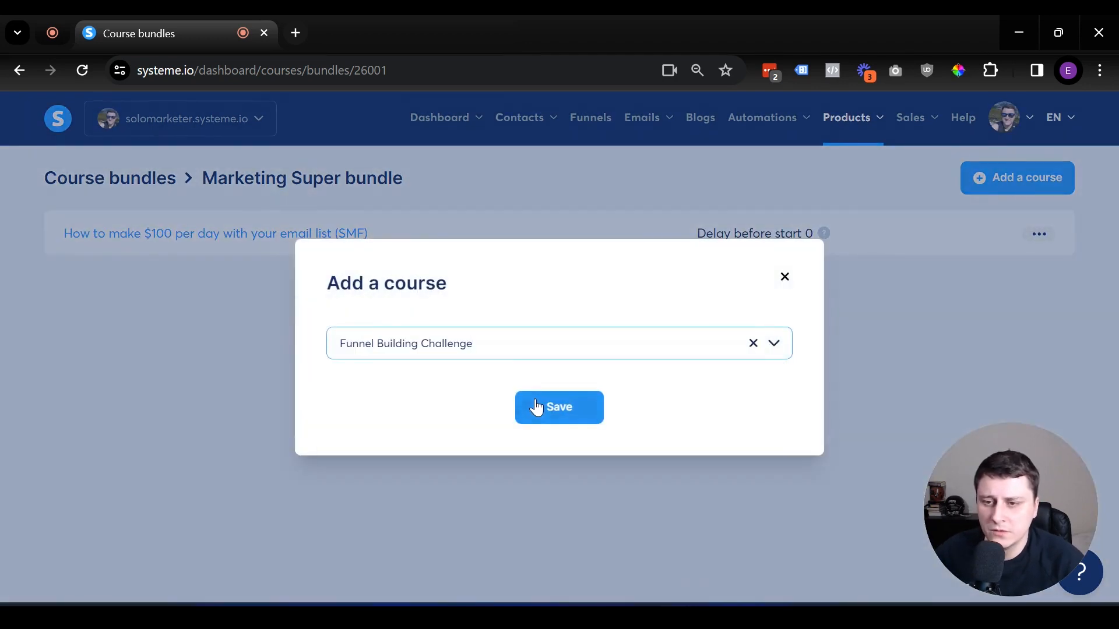
{"action": "left_click", "coordinate": [538, 405]}
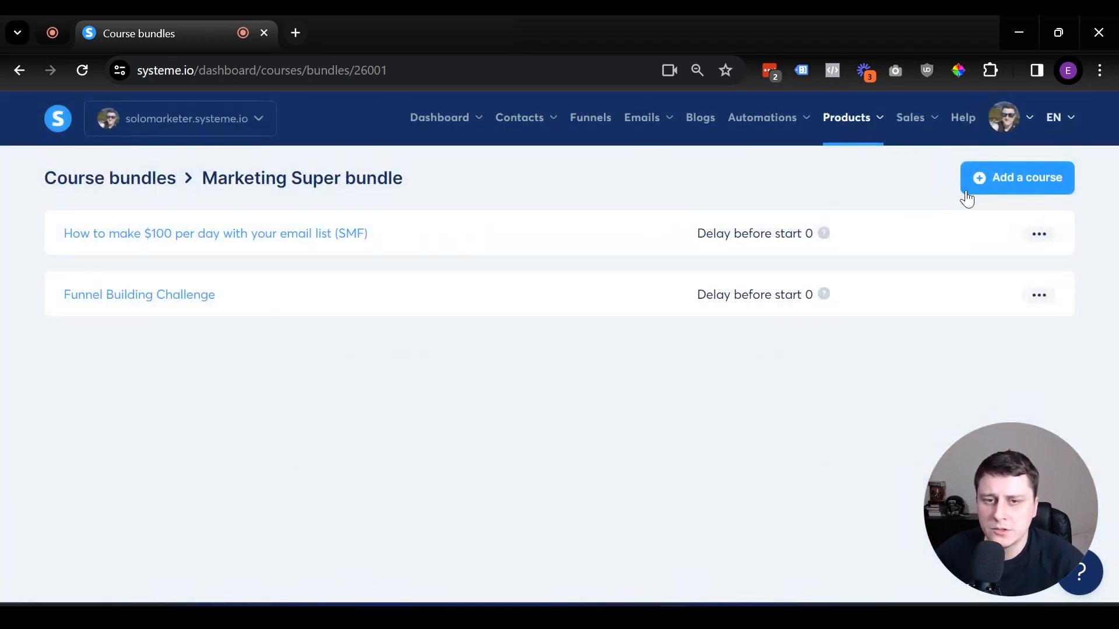
Add the course "The New System To Launch An Online Business (SMF)" to the bundle.
{"action": "left_click", "coordinate": [1005, 179]}
{"action": "left_click", "coordinate": [495, 344]}
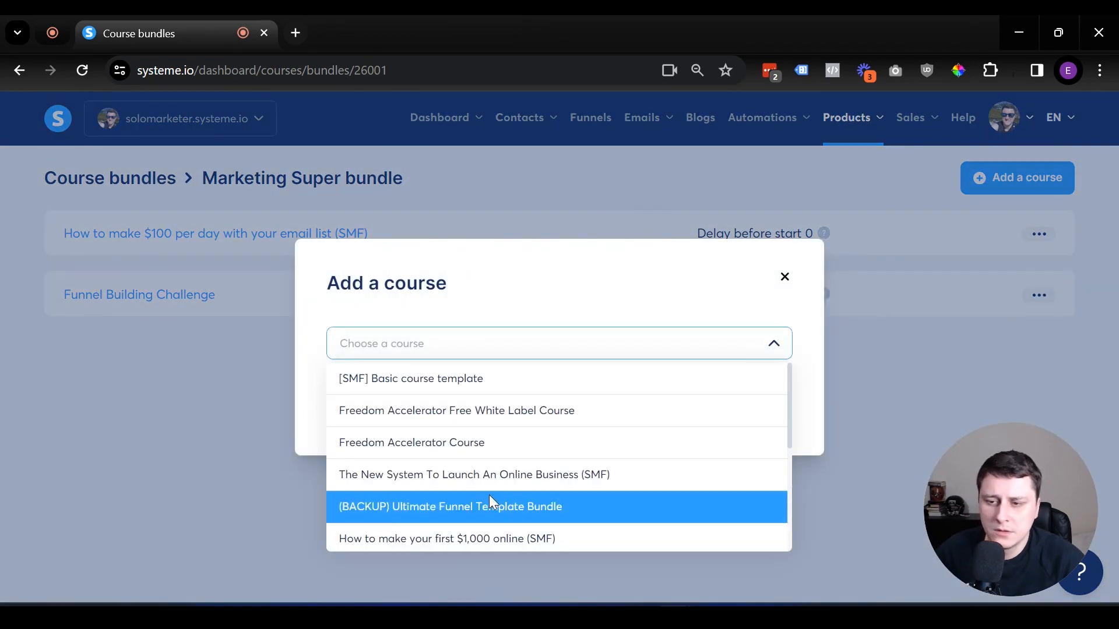
{"action": "left_click", "coordinate": [554, 484]}
{"action": "left_click", "coordinate": [559, 416]}
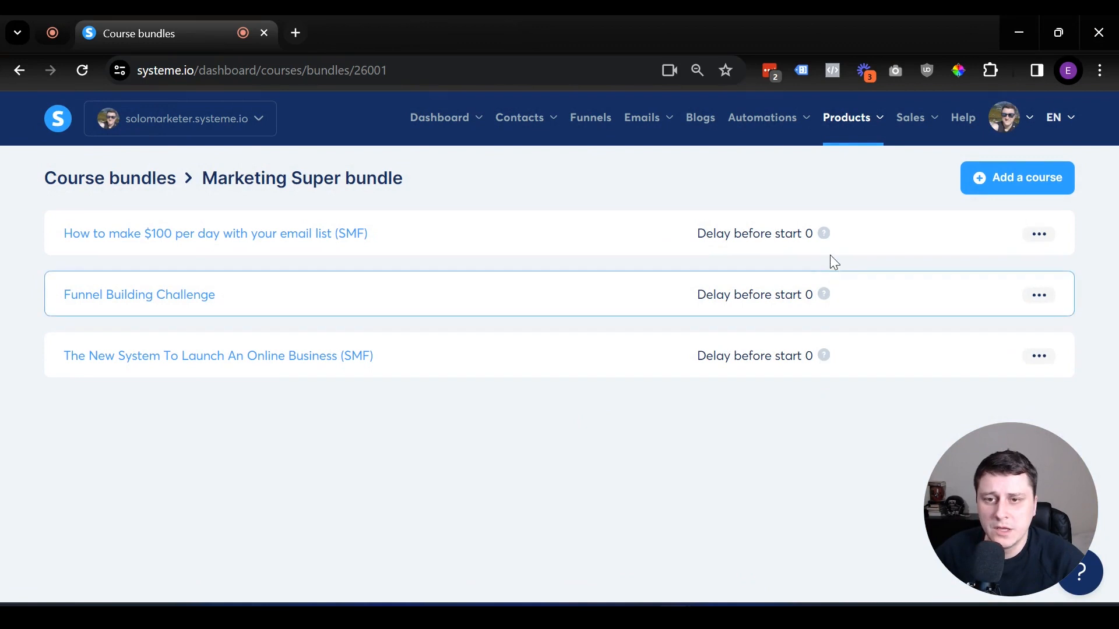
Open the Sales page step of the TEST Basic sales funnel and go to its digital product offer settings.
{"action": "mouse_move", "coordinate": [828, 239]}
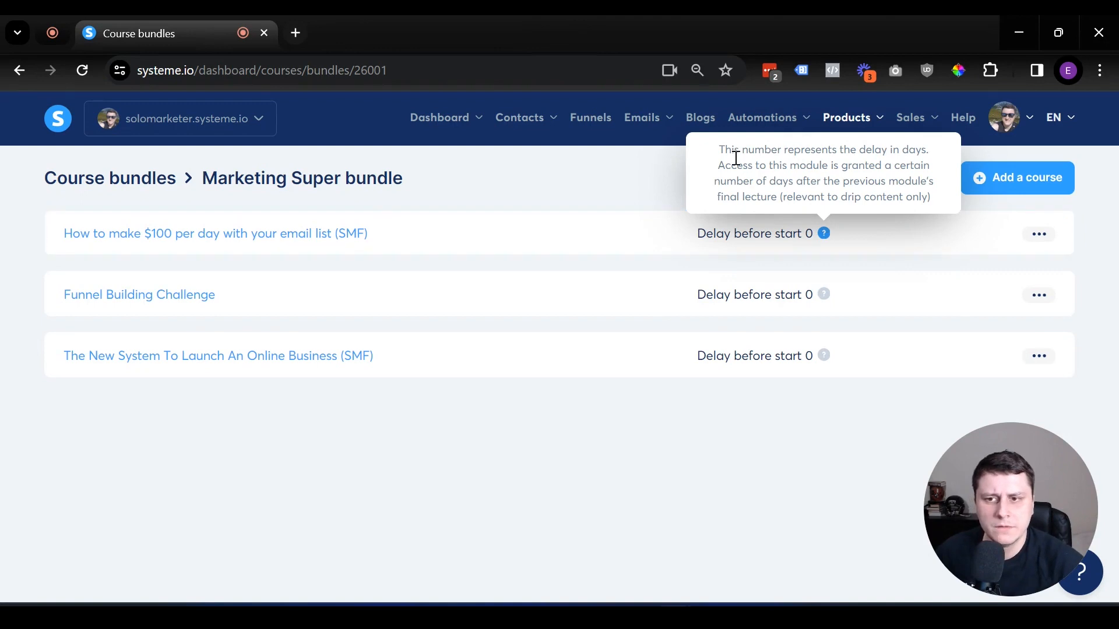
{"action": "mouse_move", "coordinate": [874, 135]}
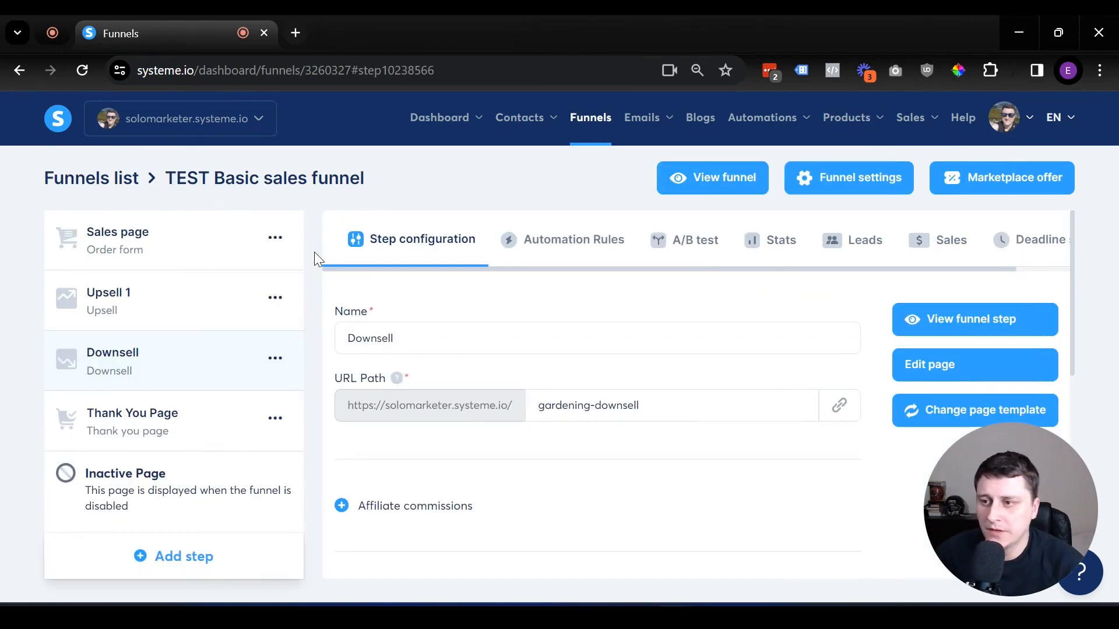
{"action": "left_click", "coordinate": [184, 250]}
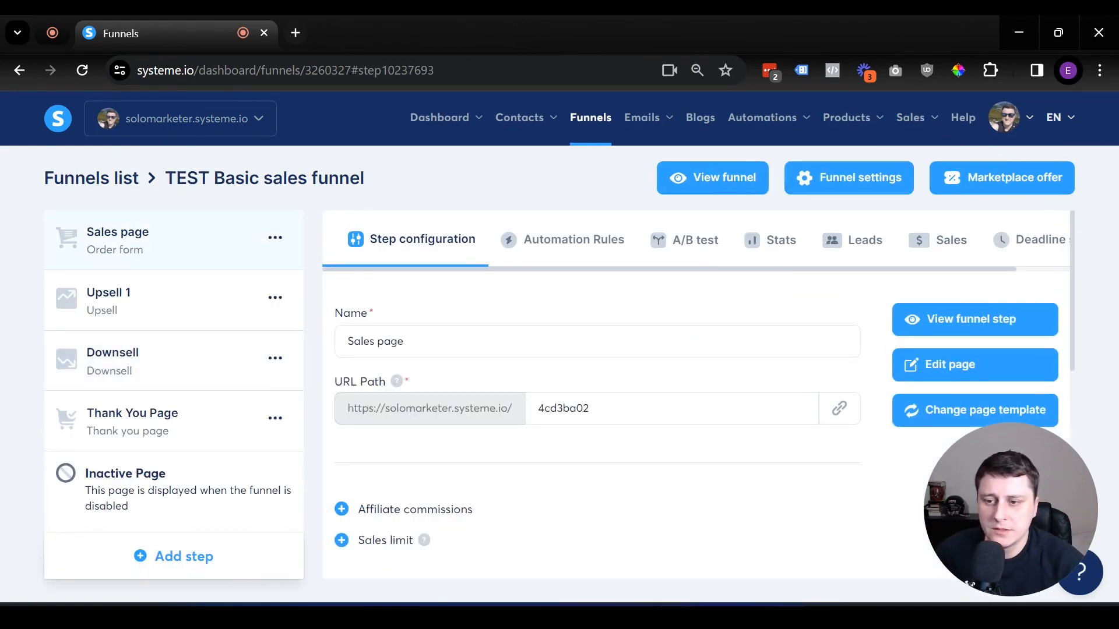
{"action": "scroll", "coordinate": [629, 453], "scroll_direction": "down", "scroll_amount": 10}
{"action": "scroll", "coordinate": [629, 451], "scroll_direction": "up", "scroll_amount": 3}
{"action": "scroll", "coordinate": [629, 451], "scroll_direction": "down", "scroll_amount": 3}
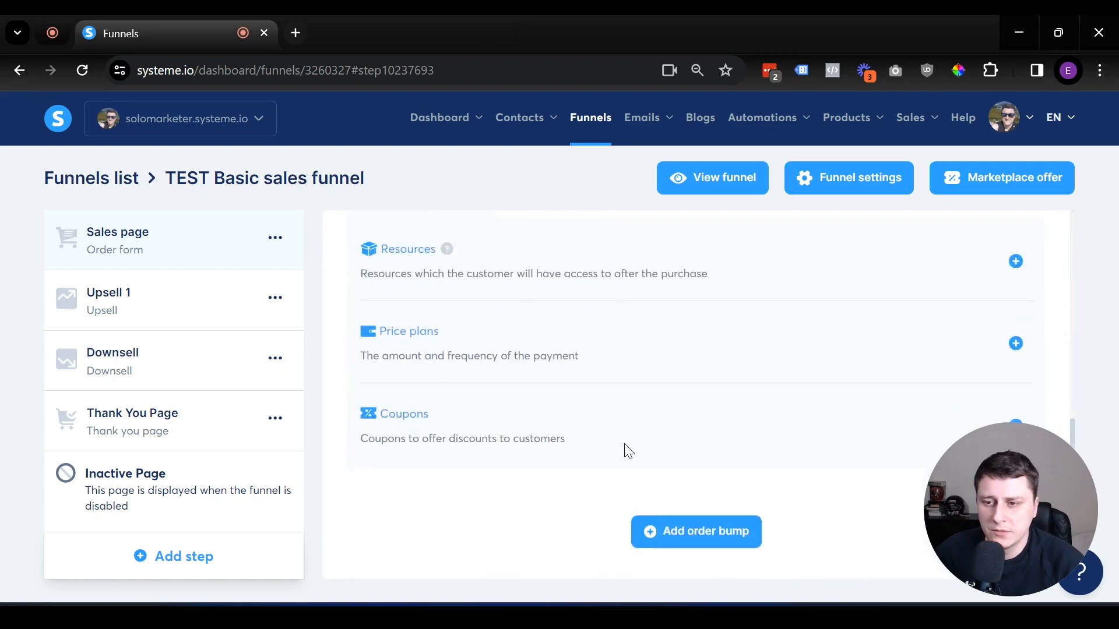
{"action": "scroll", "coordinate": [629, 452], "scroll_direction": "up", "scroll_amount": 10}
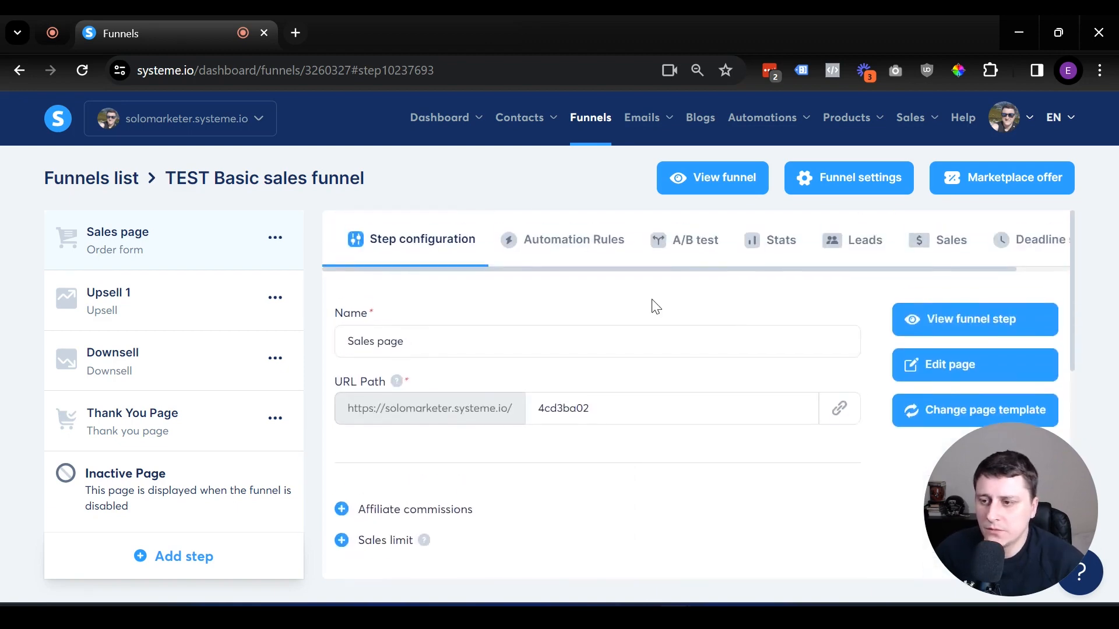
{"action": "scroll", "coordinate": [654, 304], "scroll_direction": "down", "scroll_amount": 4}
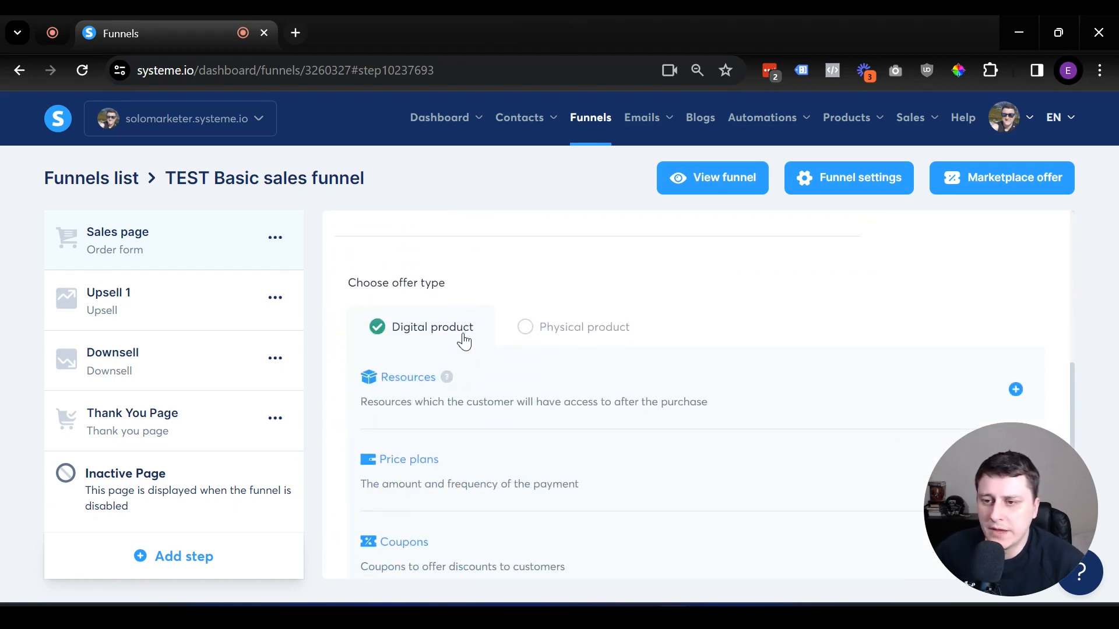
{"action": "scroll", "coordinate": [512, 341], "scroll_direction": "down", "scroll_amount": 1}
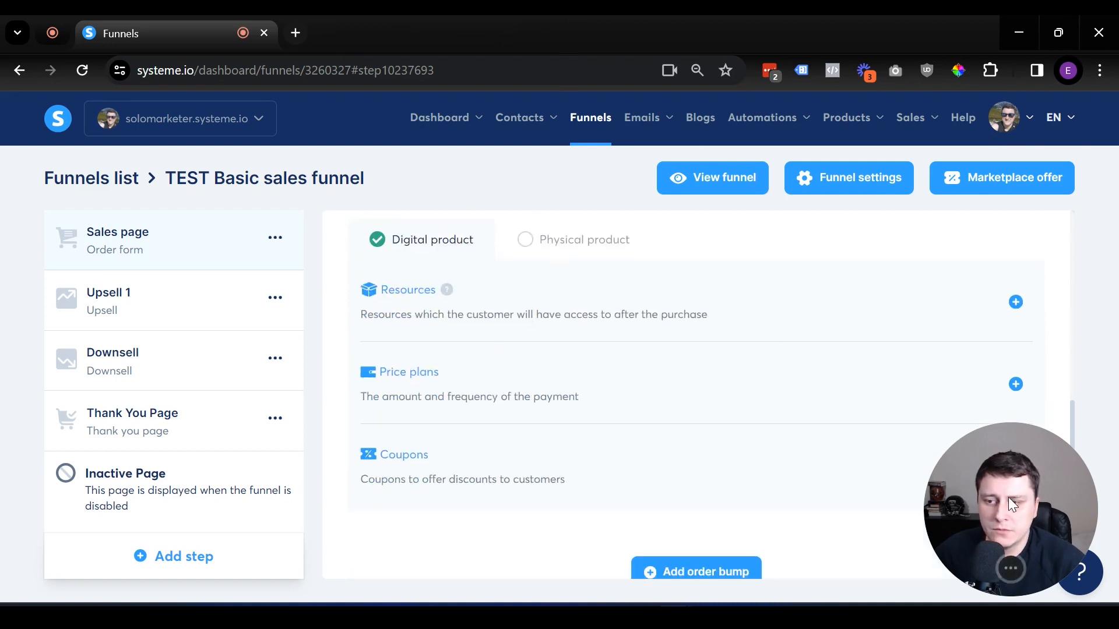
Add the Marketing Super bundle as a course bundle resource with Full access and save it.
{"action": "left_click", "coordinate": [1015, 302]}
{"action": "left_click", "coordinate": [556, 356]}
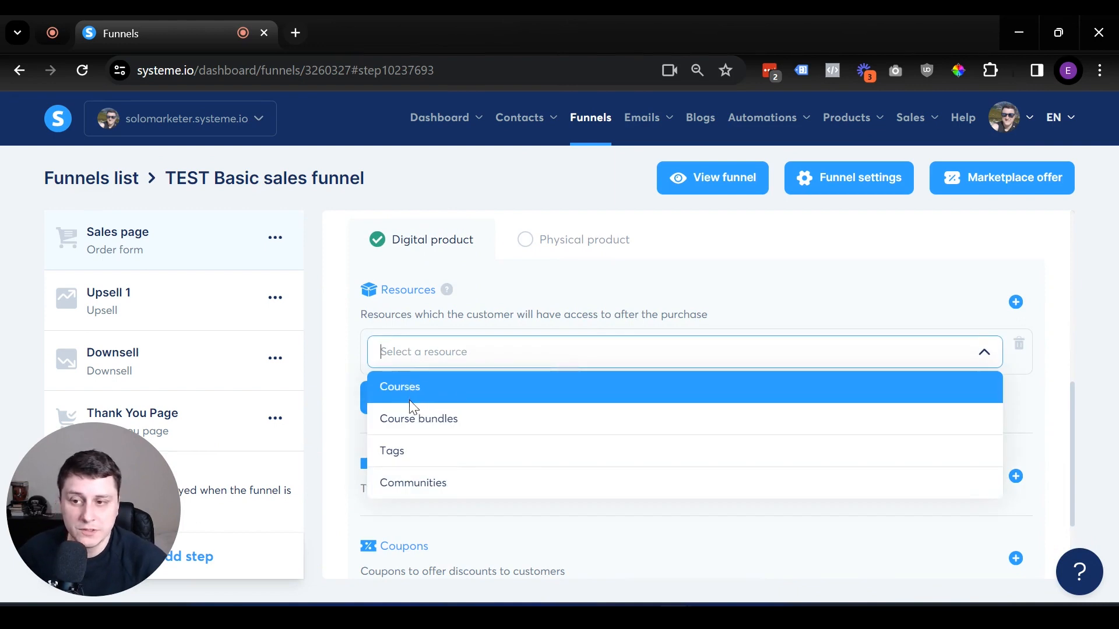
{"action": "left_click", "coordinate": [438, 437]}
{"action": "left_click", "coordinate": [441, 393]}
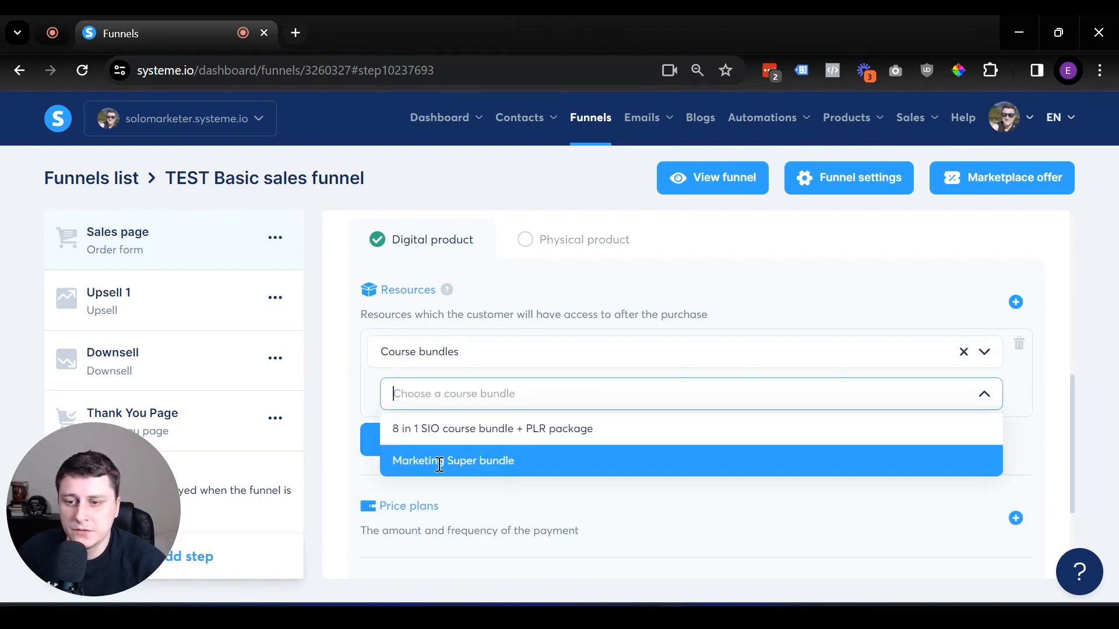
{"action": "left_click", "coordinate": [606, 469]}
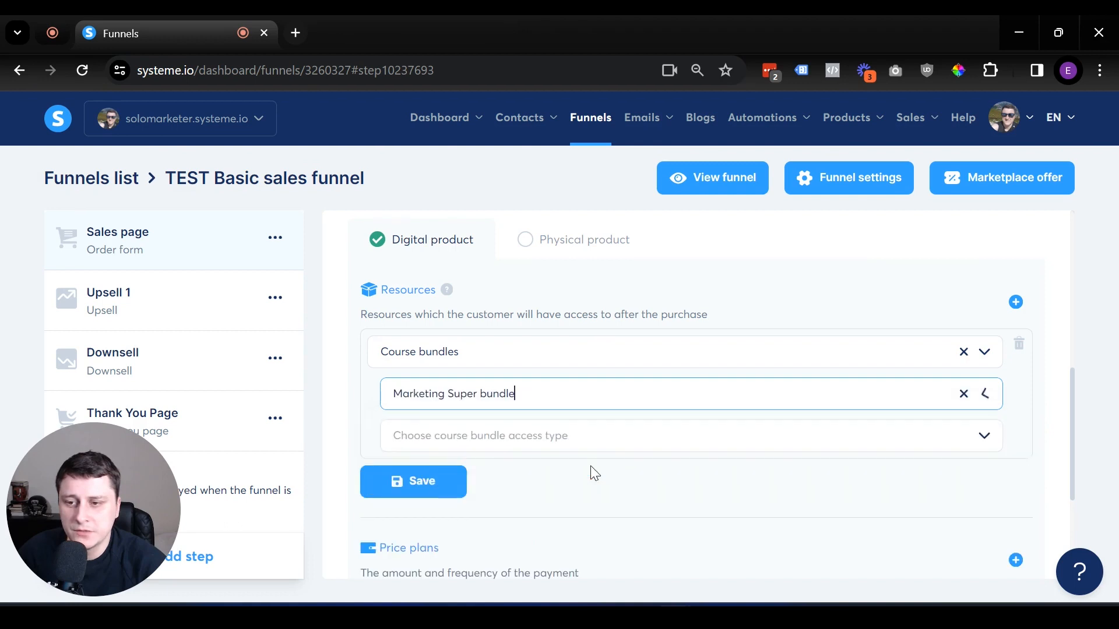
{"action": "left_click", "coordinate": [442, 428]}
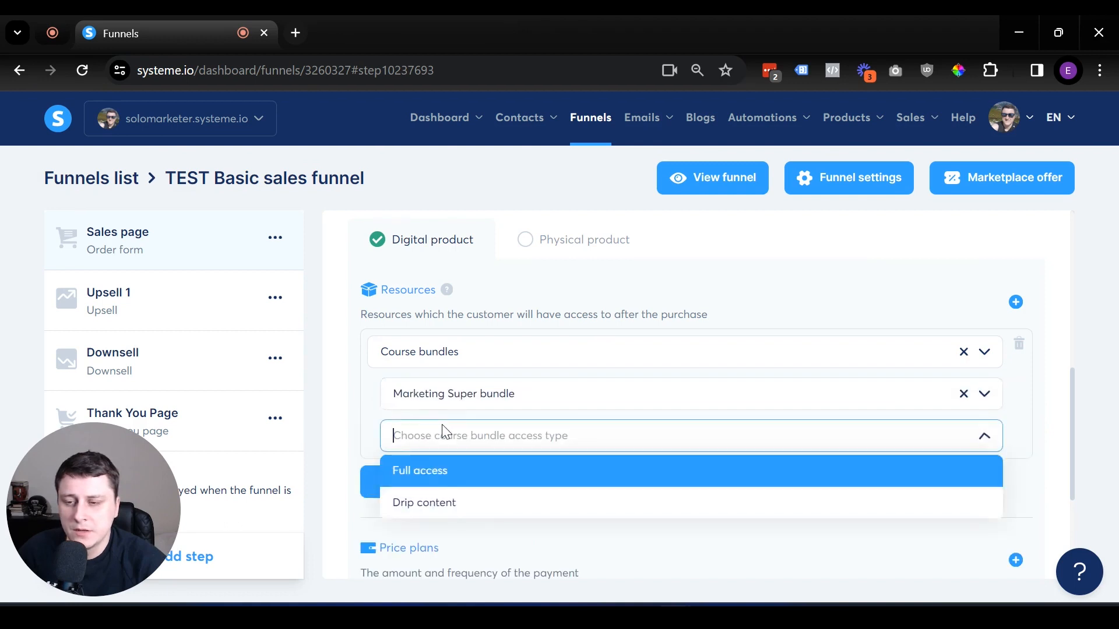
{"action": "left_click", "coordinate": [450, 469]}
{"action": "left_click", "coordinate": [447, 479]}
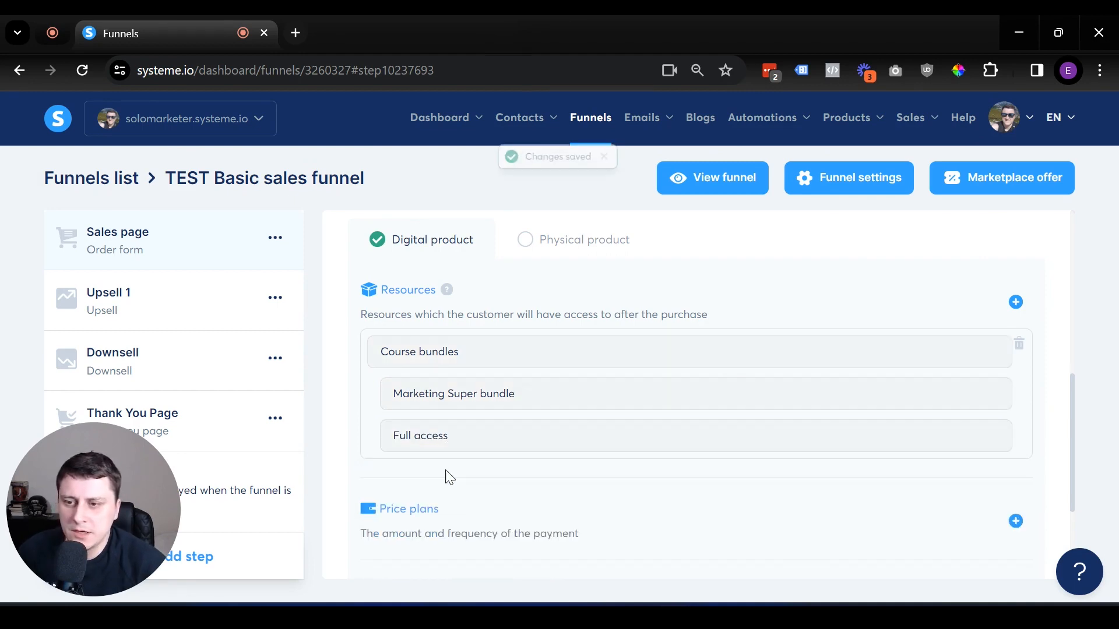
Start a new price plan and name it "Marketing course bundle ($49)" for both the order form and the dashboard.
{"action": "scroll", "coordinate": [907, 354], "scroll_direction": "down", "scroll_amount": 3}
{"action": "left_click", "coordinate": [1015, 347]}
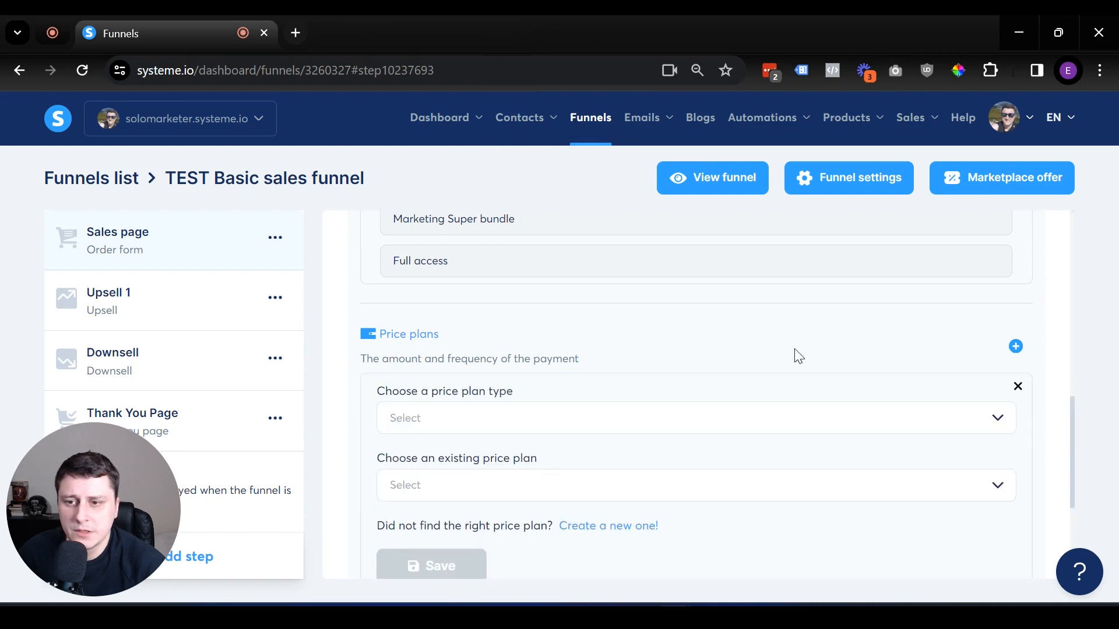
{"action": "scroll", "coordinate": [595, 392], "scroll_direction": "down", "scroll_amount": 3}
{"action": "scroll", "coordinate": [594, 393], "scroll_direction": "up", "scroll_amount": 5}
{"action": "scroll", "coordinate": [594, 394], "scroll_direction": "down", "scroll_amount": 3}
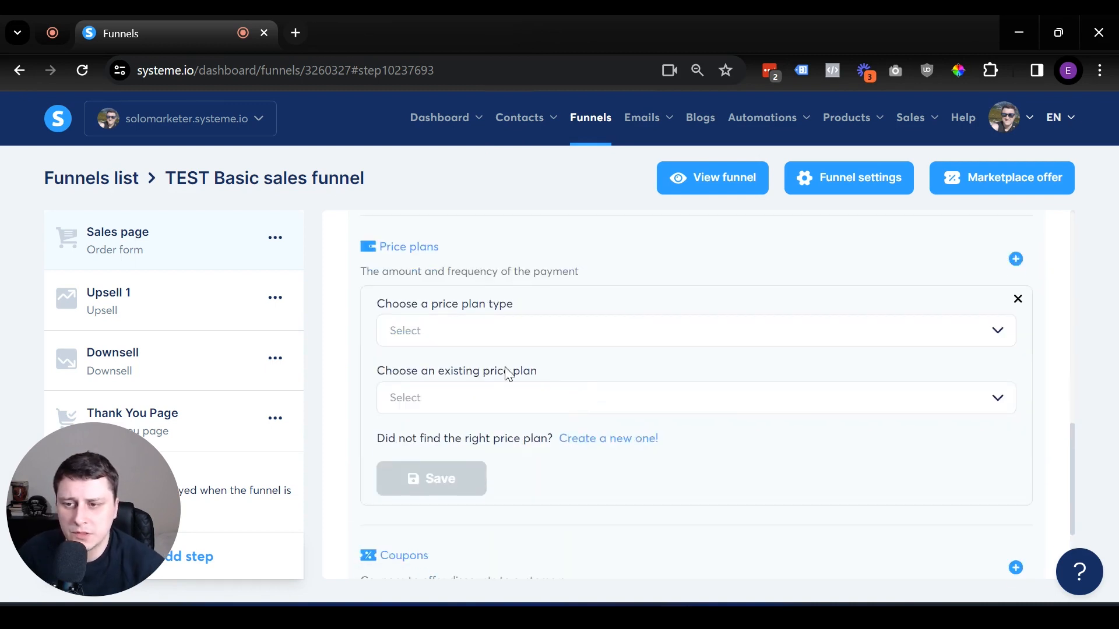
{"action": "left_click", "coordinate": [600, 438]}
{"action": "left_click", "coordinate": [445, 340]}
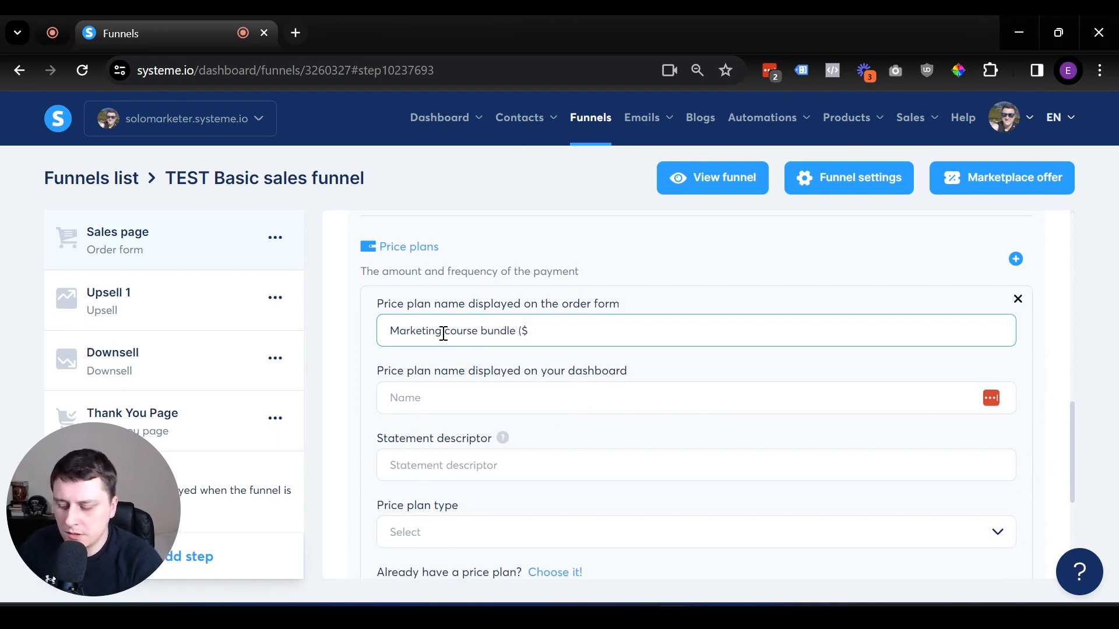
{"action": "key", "text": "ctrl+a"}
{"action": "key", "text": "ctrl+c"}
{"action": "key", "text": "Tab"}
{"action": "key", "text": "ctrl+v"}
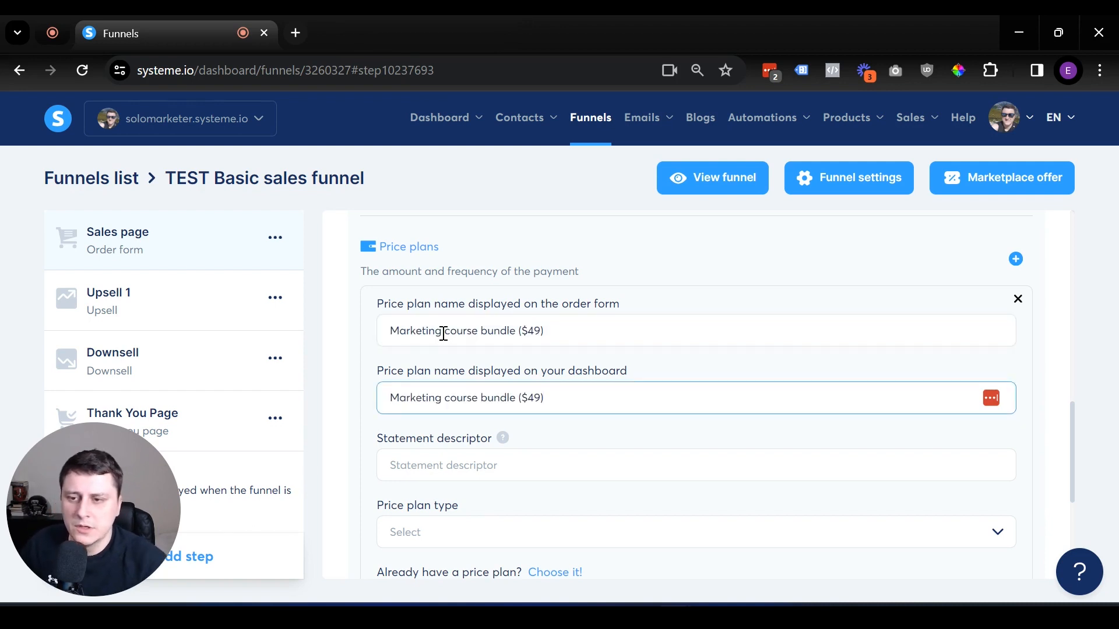
{"action": "left_click", "coordinate": [442, 331]}
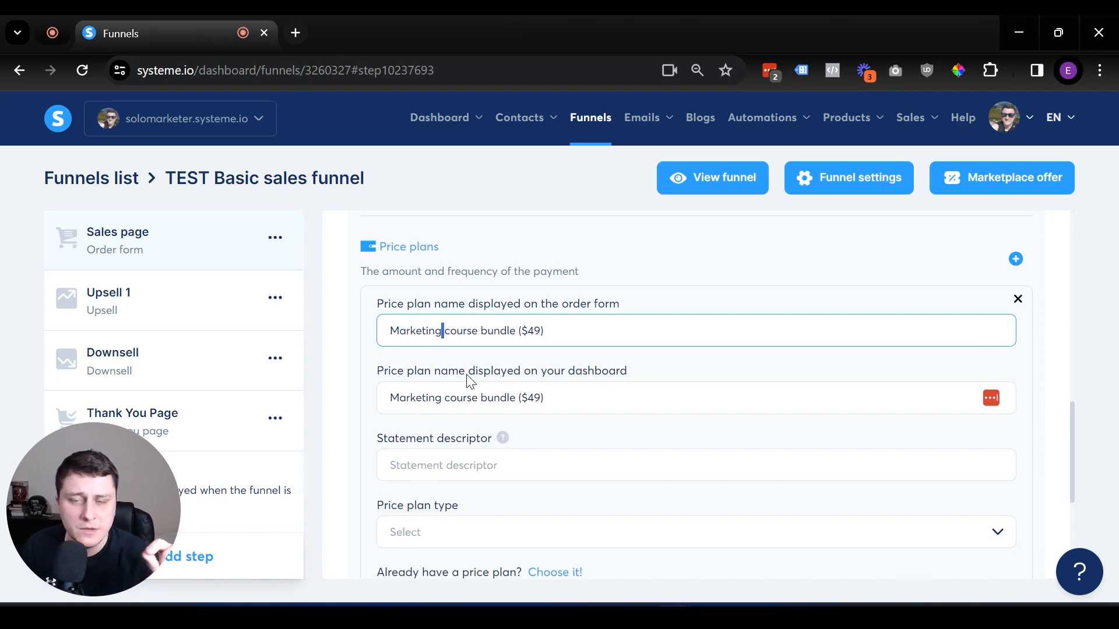
Set the price plan's statement descriptor to "Marketing bundle".
{"action": "left_click", "coordinate": [454, 465]}
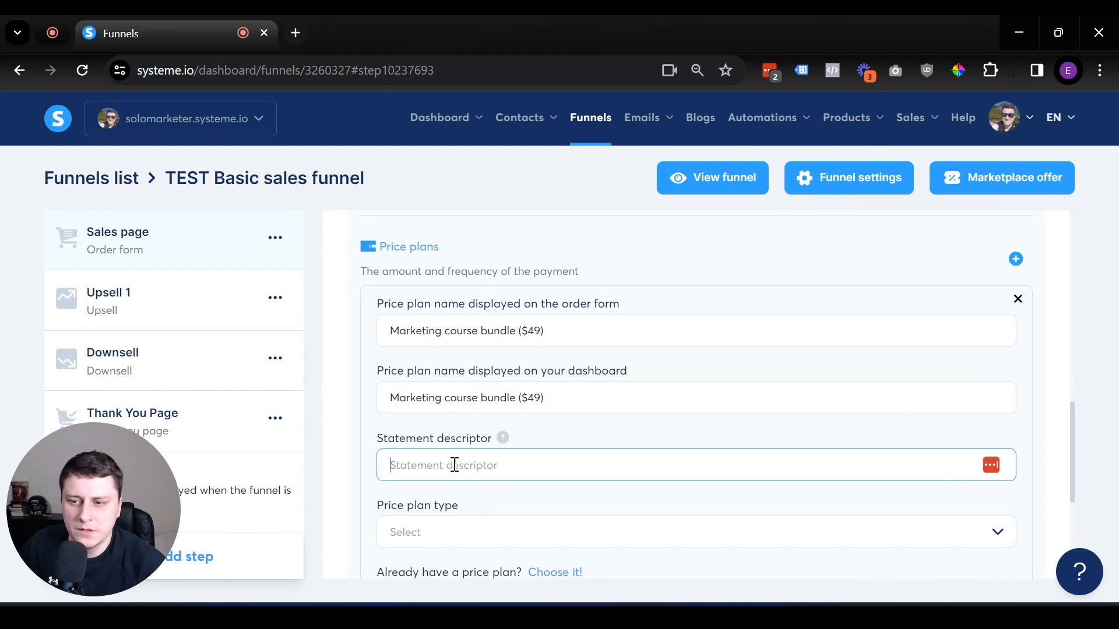
{"action": "type", "text": "Marketing bundle"}
{"action": "left_click", "coordinate": [370, 473]}
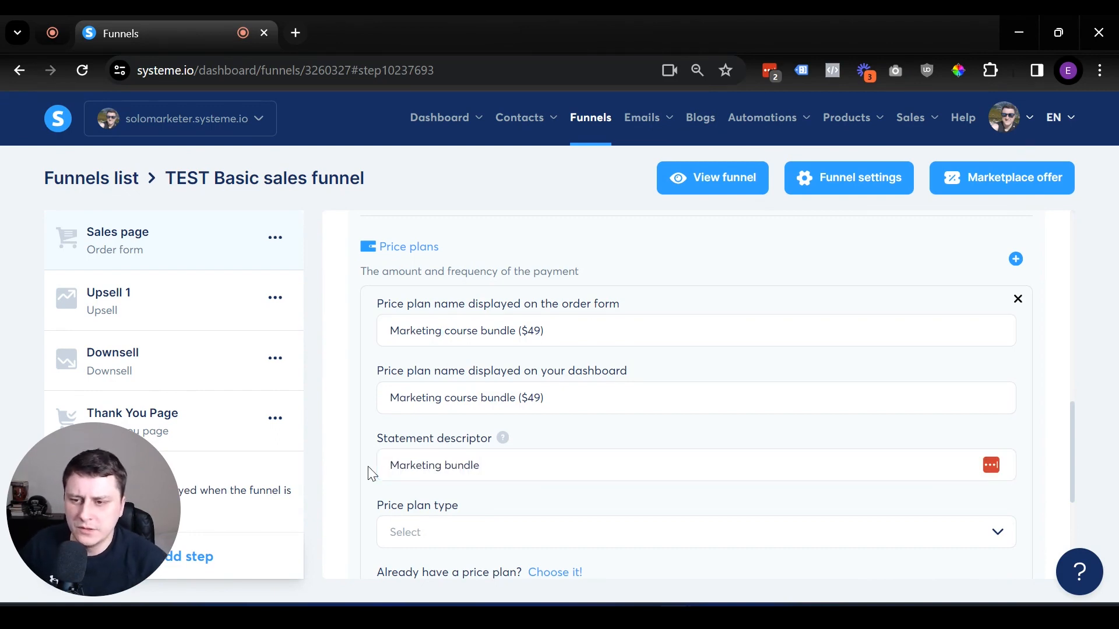
{"action": "mouse_move", "coordinate": [501, 441]}
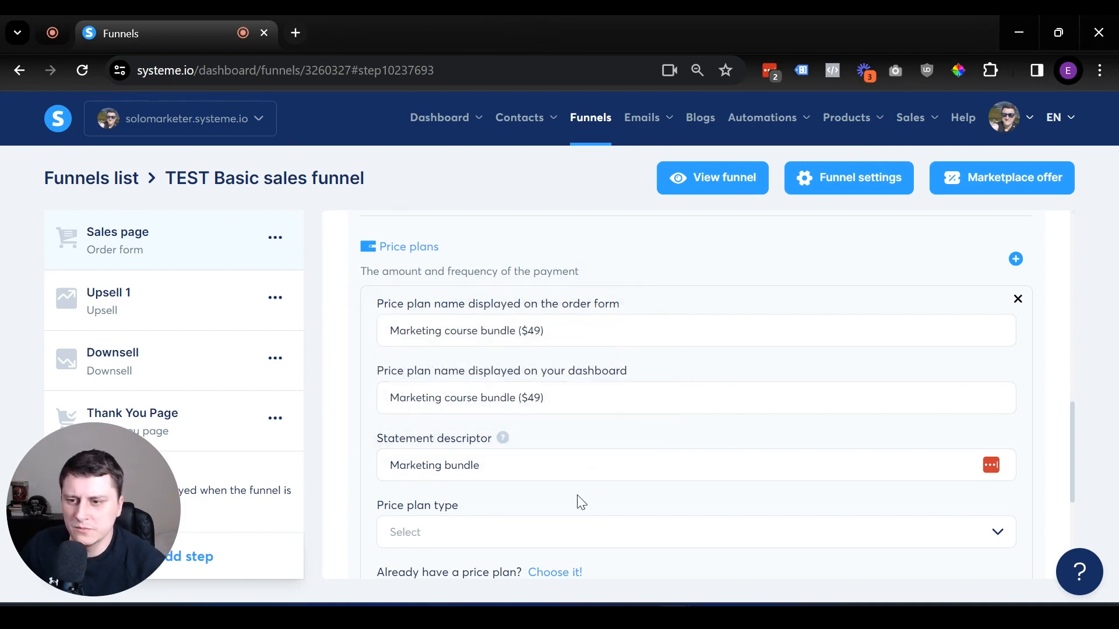
Make the price plan a one-time payment of 49 USD and save it.
{"action": "scroll", "coordinate": [574, 504], "scroll_direction": "down", "scroll_amount": 2}
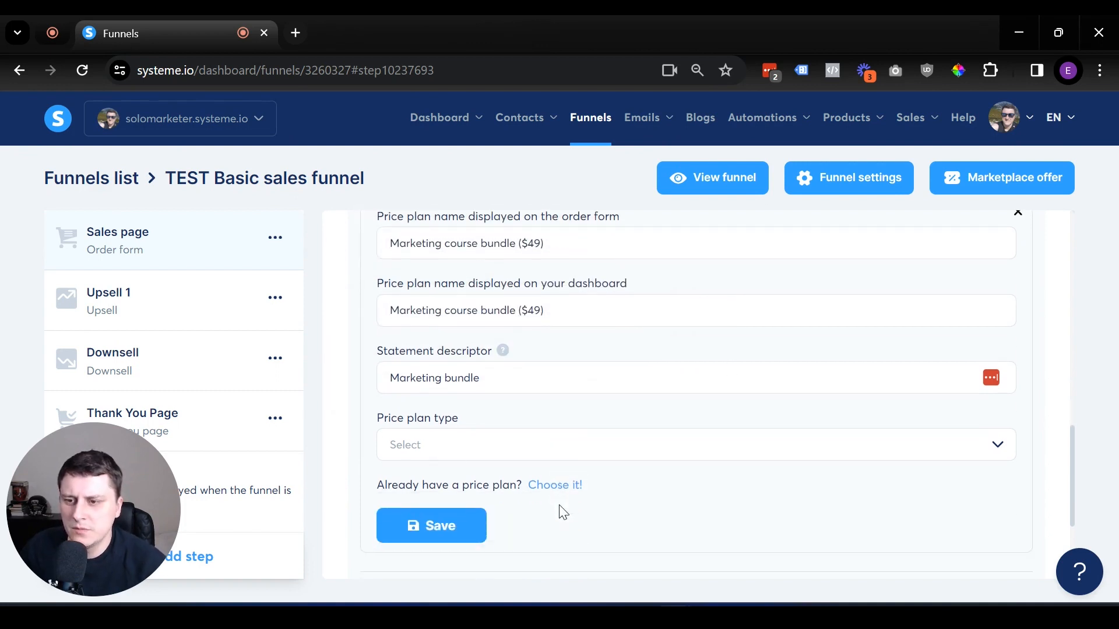
{"action": "left_click", "coordinate": [508, 456]}
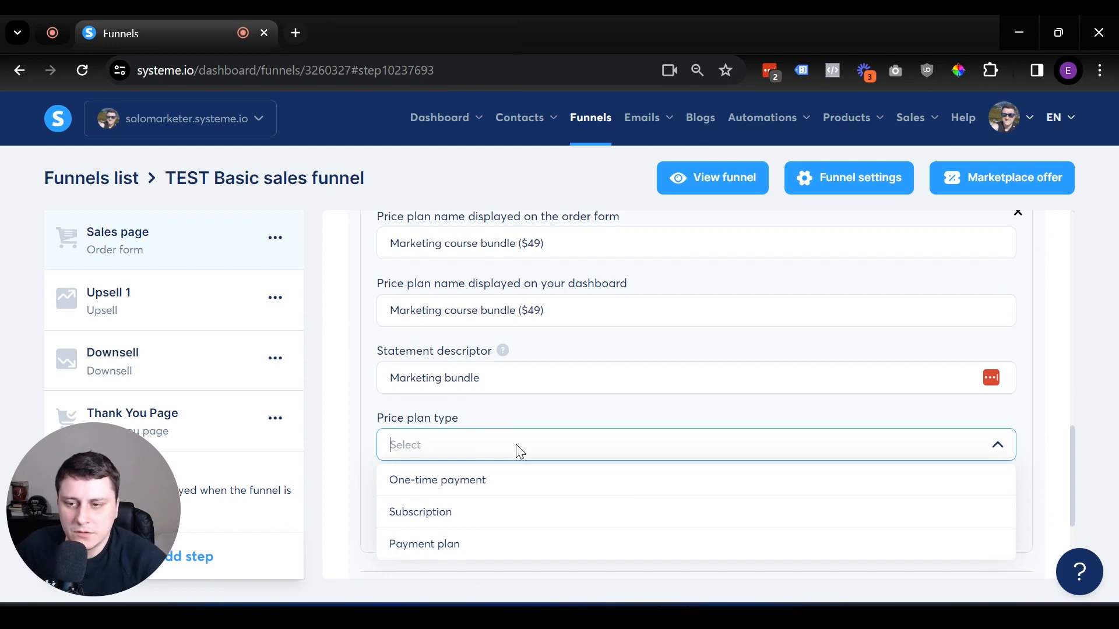
{"action": "left_click", "coordinate": [508, 479]}
{"action": "scroll", "coordinate": [478, 451], "scroll_direction": "down", "scroll_amount": 3}
{"action": "left_click", "coordinate": [457, 343]}
{"action": "type", "text": "47"}
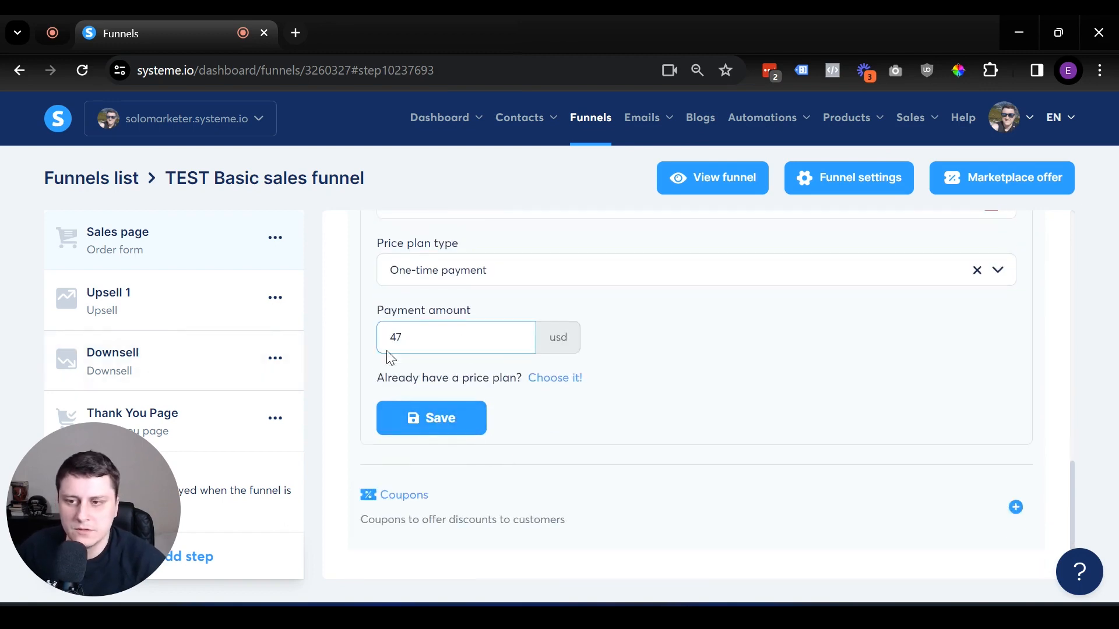
{"action": "type", "text": "9"}
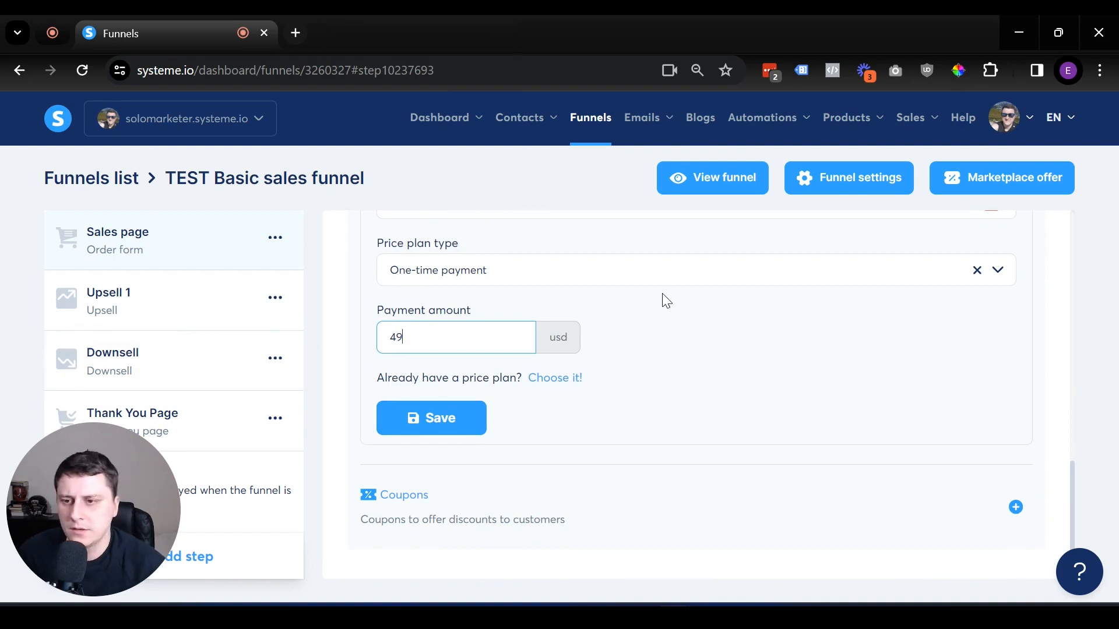
{"action": "left_click", "coordinate": [430, 418]}
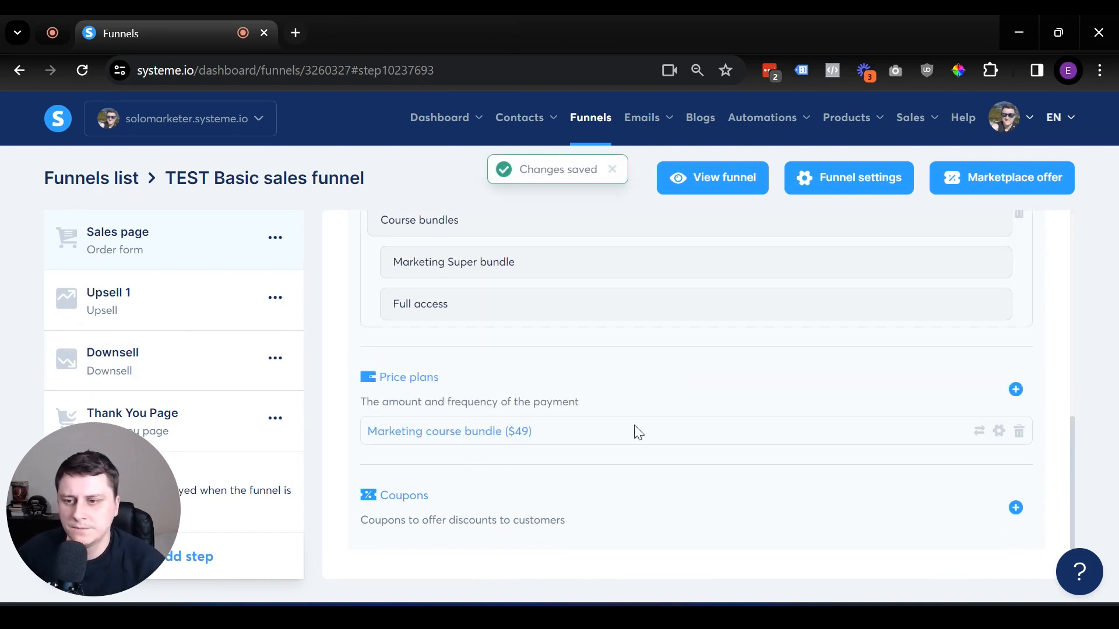
Review the offer's resources and price plans, and open the Sales page's live URL.
{"action": "scroll", "coordinate": [634, 432], "scroll_direction": "down", "scroll_amount": 2}
{"action": "scroll", "coordinate": [804, 480], "scroll_direction": "up", "scroll_amount": 2}
{"action": "scroll", "coordinate": [806, 480], "scroll_direction": "up", "scroll_amount": 3}
{"action": "scroll", "coordinate": [629, 399], "scroll_direction": "down", "scroll_amount": 3}
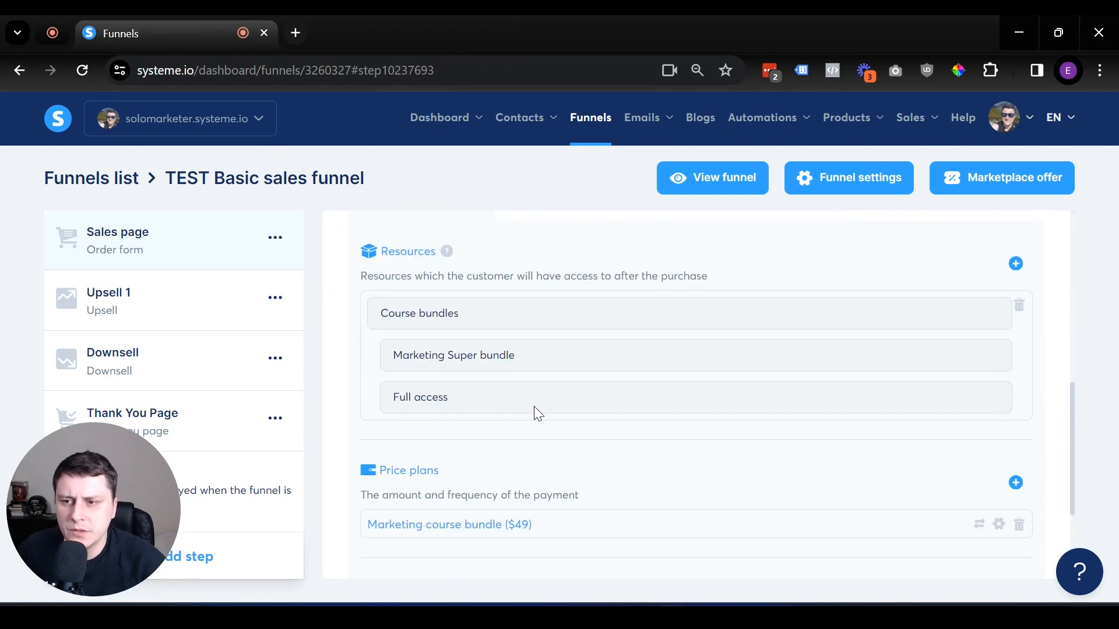
{"action": "scroll", "coordinate": [534, 407], "scroll_direction": "up", "scroll_amount": 5}
{"action": "scroll", "coordinate": [534, 407], "scroll_direction": "down", "scroll_amount": 3}
{"action": "scroll", "coordinate": [533, 413], "scroll_direction": "up", "scroll_amount": 2}
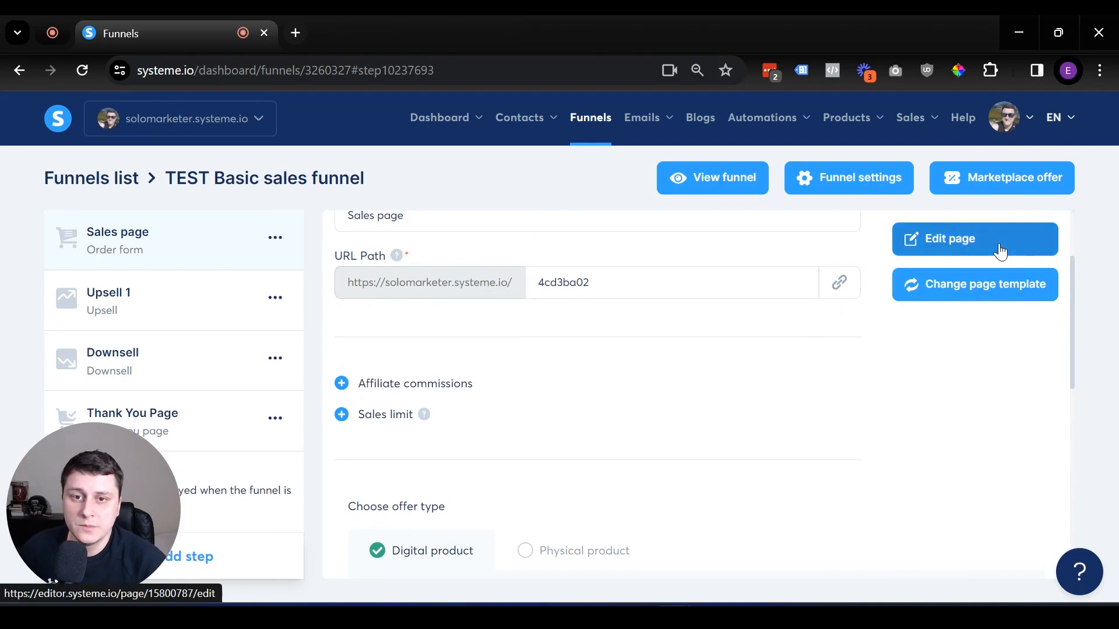
{"action": "left_click", "coordinate": [839, 282]}
Find the order form on the live page and check the bundle's price plan in its customer checkout step.
{"action": "scroll", "coordinate": [761, 255], "scroll_direction": "down", "scroll_amount": 6}
{"action": "scroll", "coordinate": [761, 256], "scroll_direction": "down", "scroll_amount": 20}
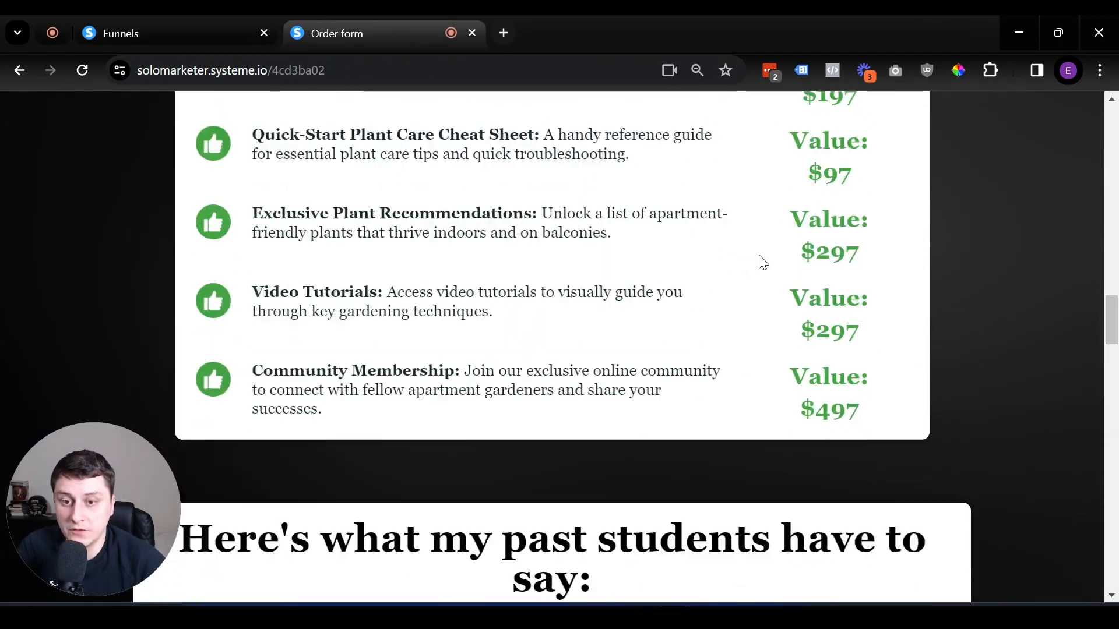
{"action": "scroll", "coordinate": [756, 257], "scroll_direction": "down", "scroll_amount": 6}
{"action": "scroll", "coordinate": [755, 255], "scroll_direction": "up", "scroll_amount": 14}
{"action": "scroll", "coordinate": [548, 226], "scroll_direction": "down", "scroll_amount": 2}
{"action": "scroll", "coordinate": [548, 226], "scroll_direction": "up", "scroll_amount": 3}
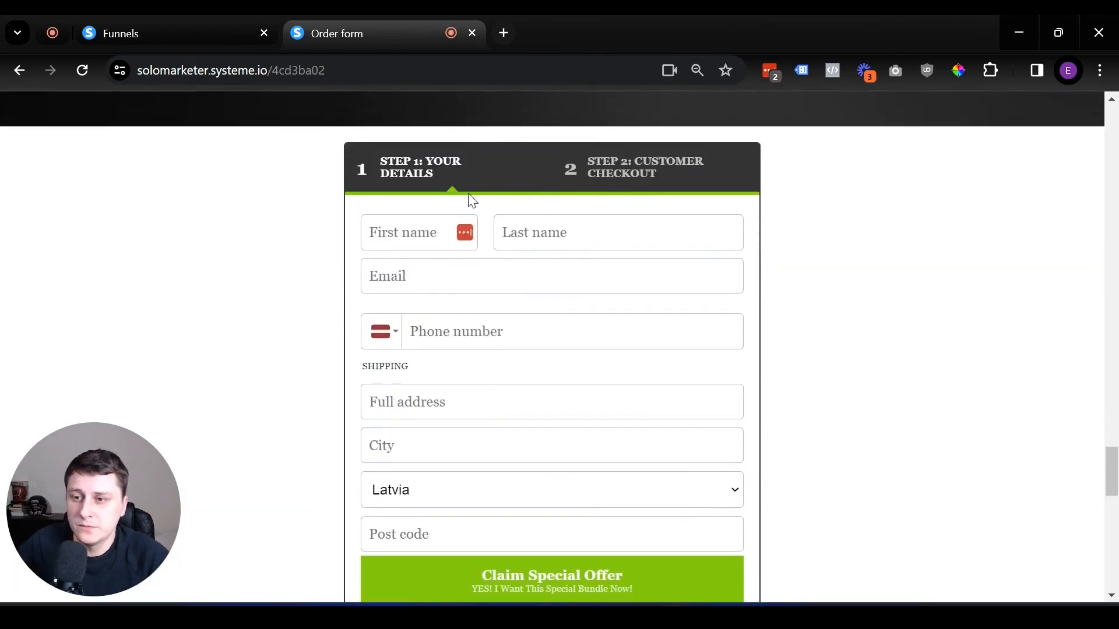
{"action": "left_click", "coordinate": [661, 175]}
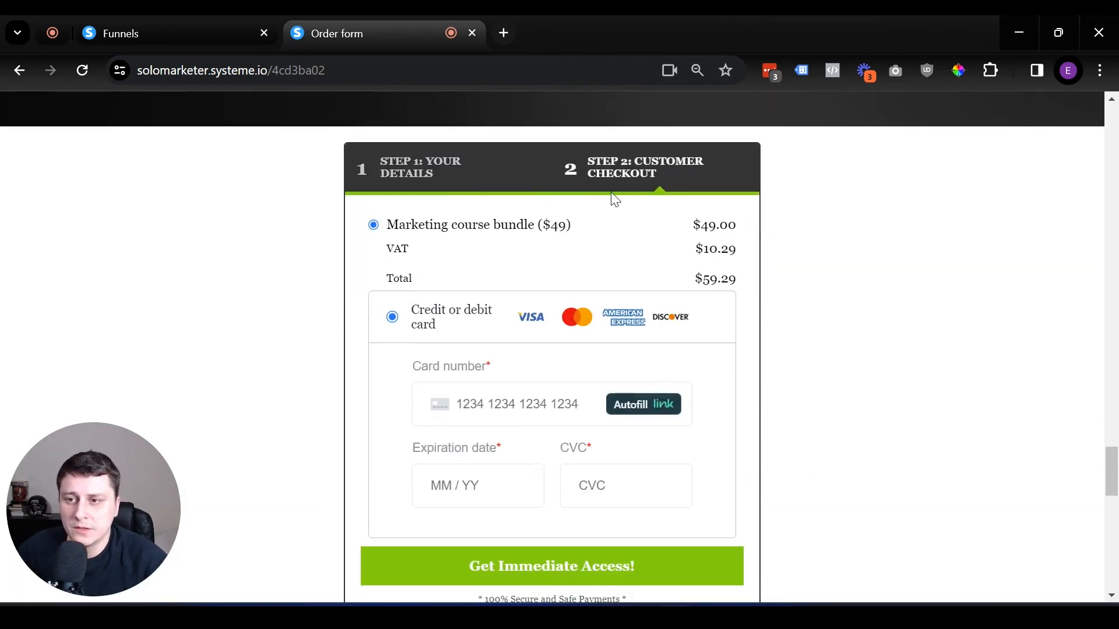
{"action": "mouse_move", "coordinate": [387, 227]}
{"action": "left_mouse_down"}
{"action": "mouse_move", "coordinate": [611, 232]}
{"action": "mouse_move", "coordinate": [376, 232]}
{"action": "left_mouse_up"}
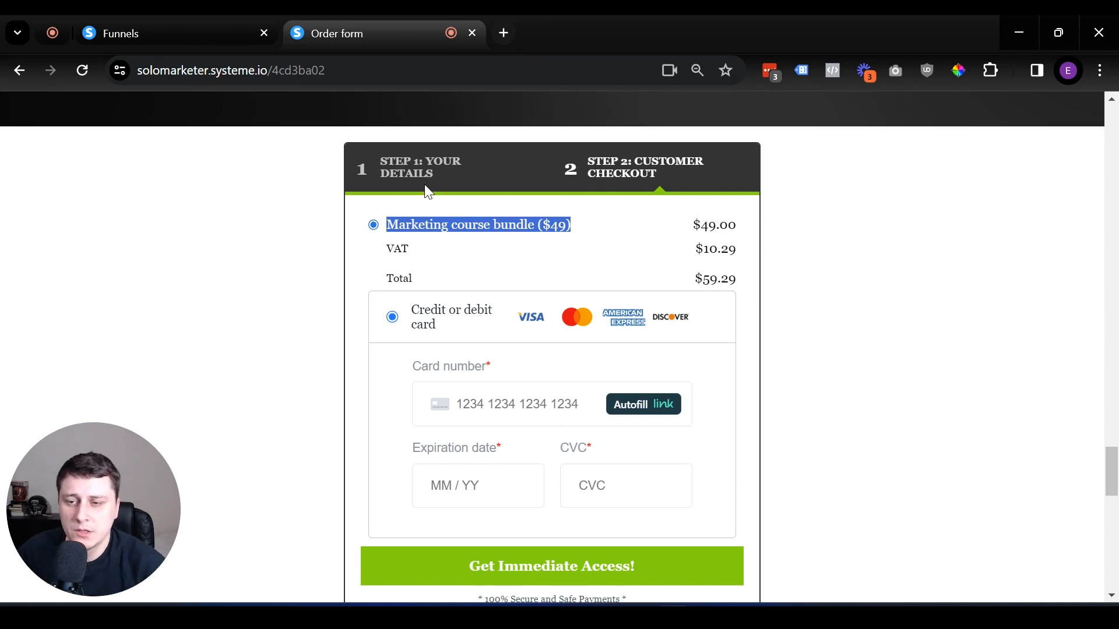
{"action": "scroll", "coordinate": [790, 291], "scroll_direction": "up", "scroll_amount": 2}
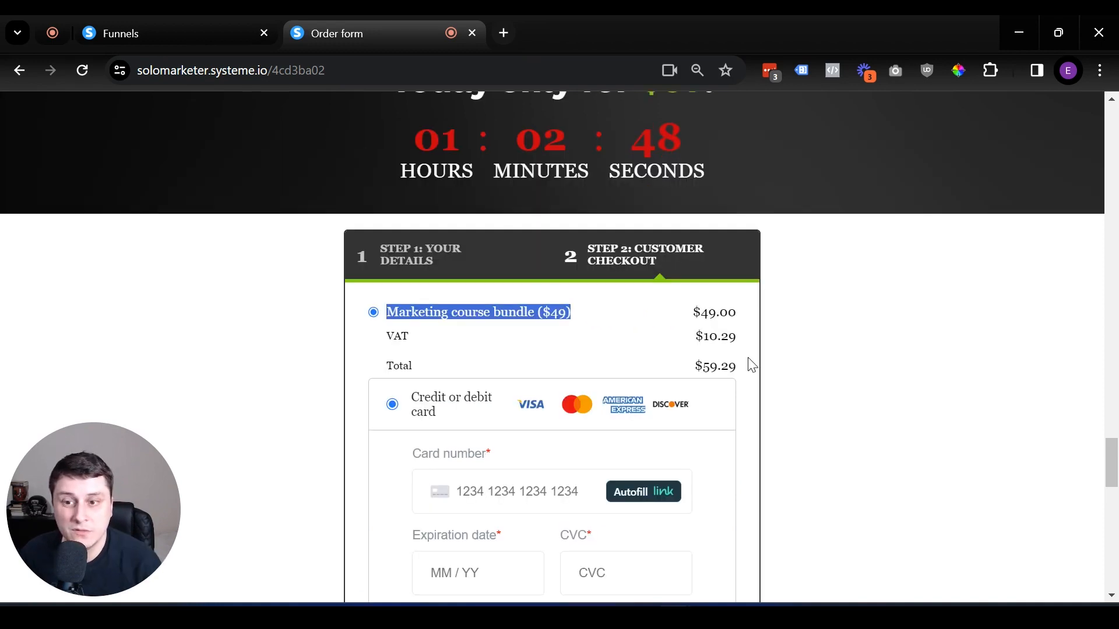